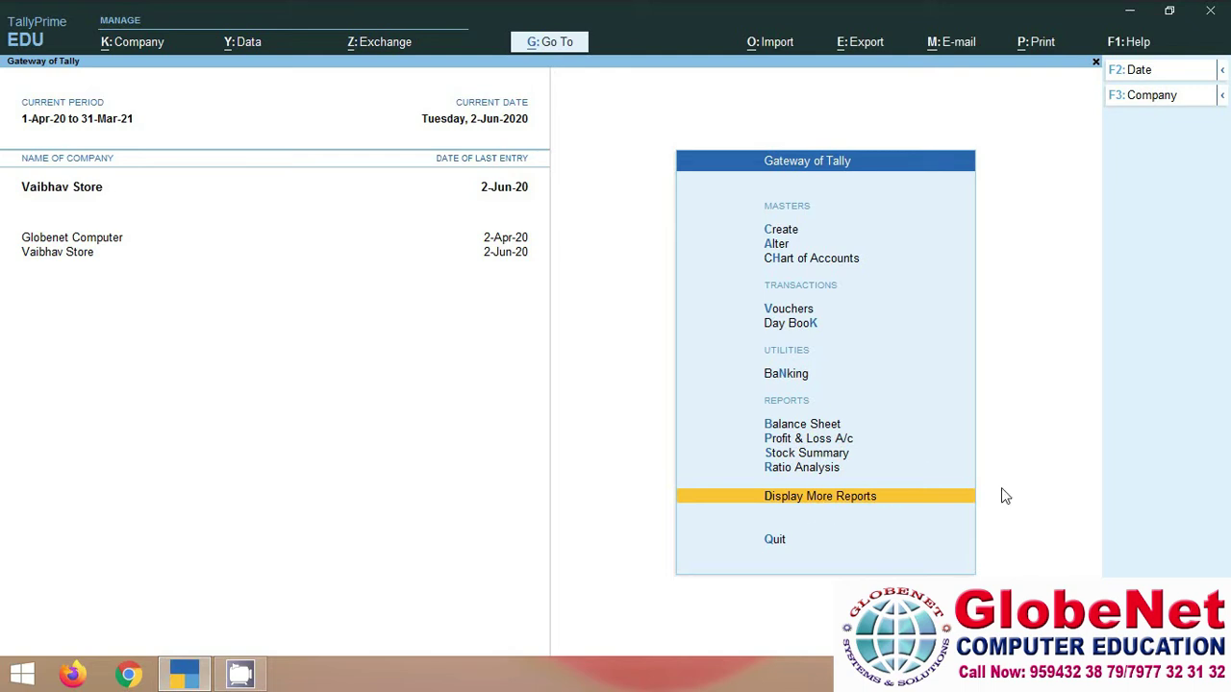
Review the Bills Payable outstandings report for pending supplier bills, and return to the Gateway of Tally
{"action": "key", "text": "Return"}
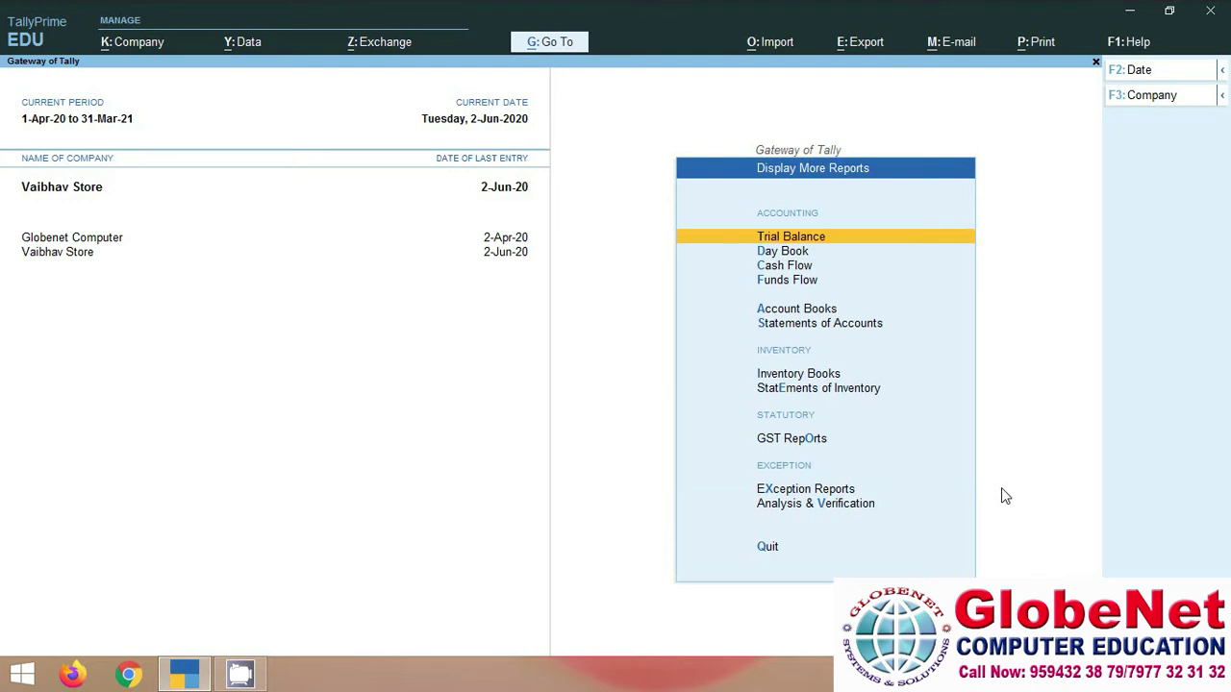
{"action": "key", "text": "s"}
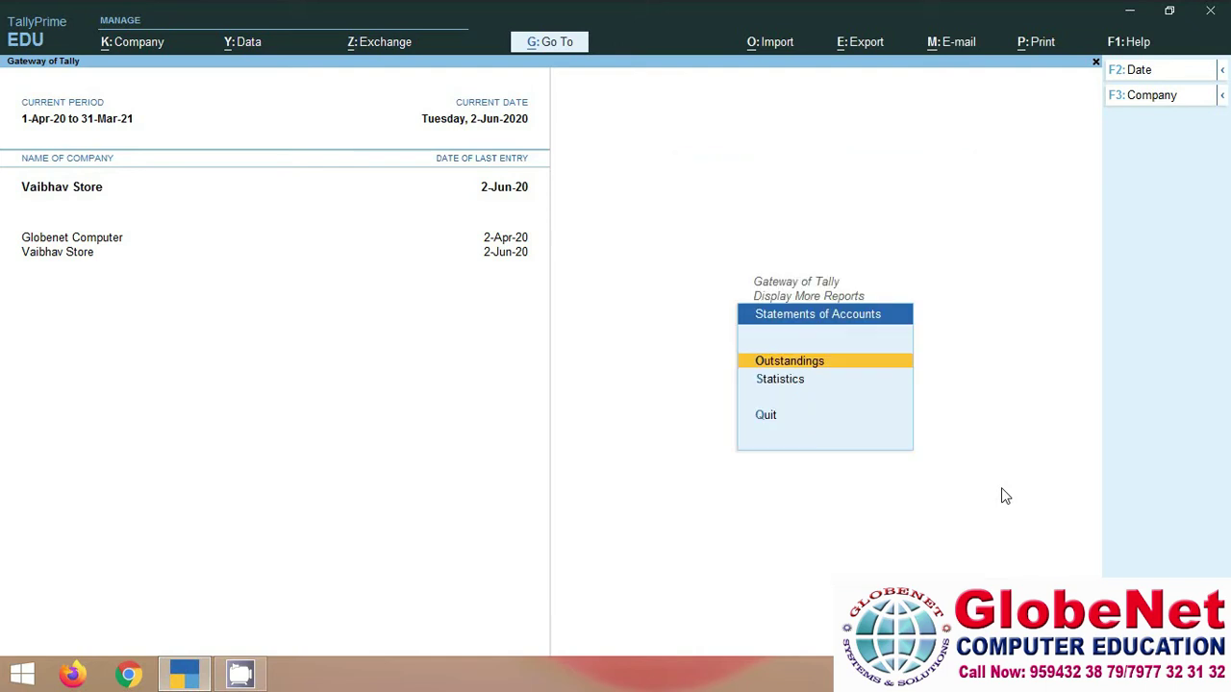
{"action": "key", "text": "Return"}
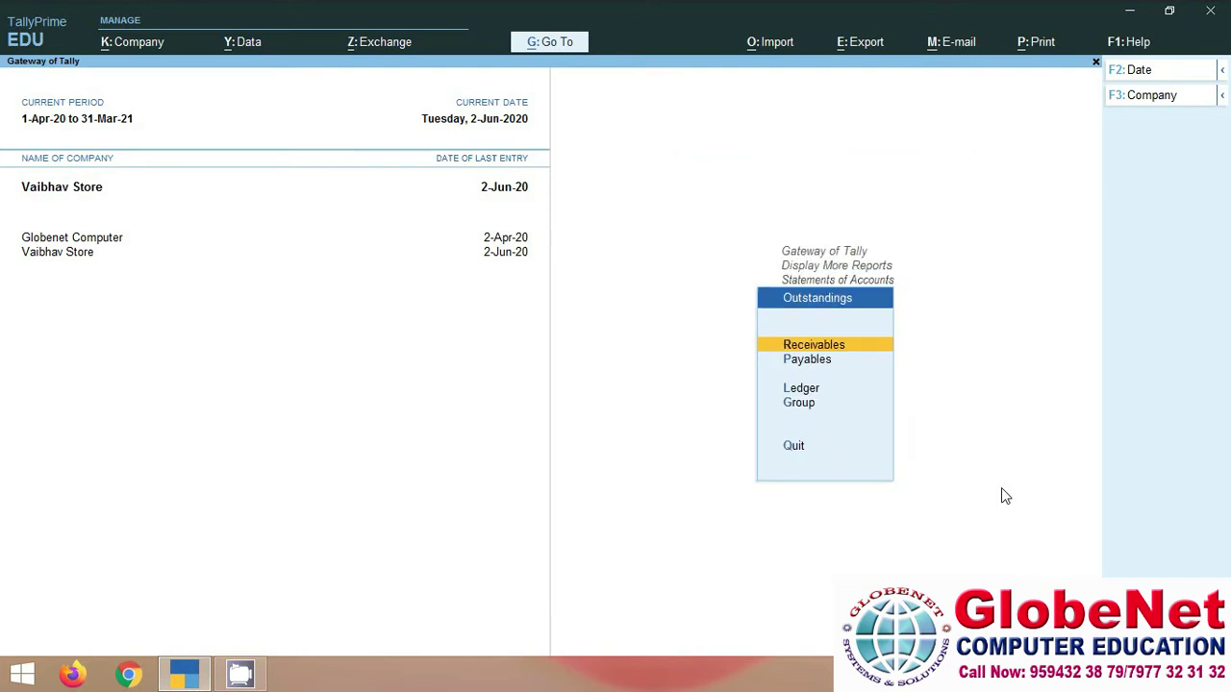
{"action": "key", "text": "Down"}
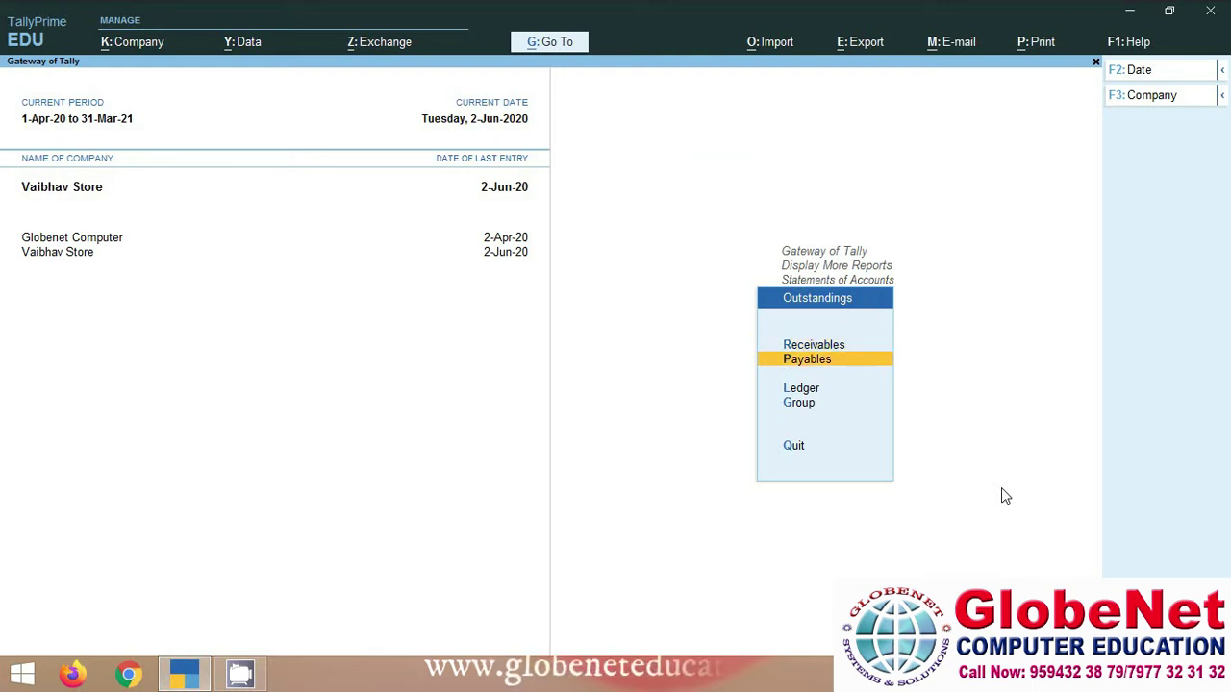
{"action": "key", "text": "Return"}
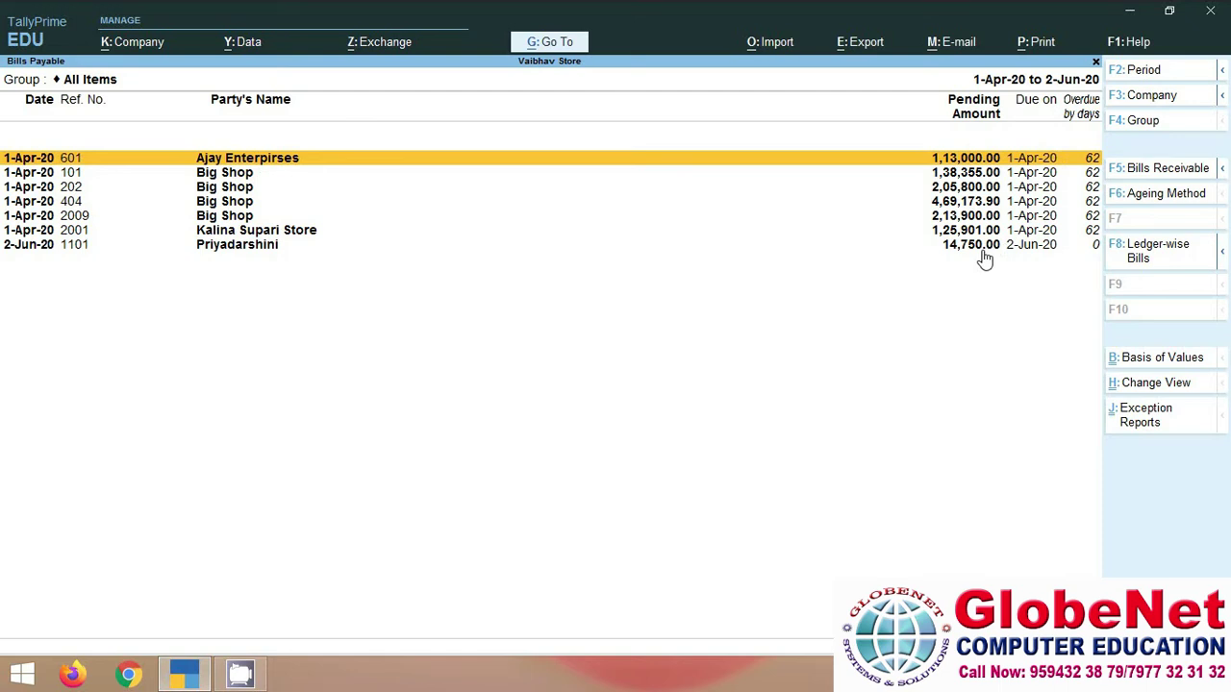
{"action": "key", "text": "Escape"}
{"action": "key", "text": "Escape"}
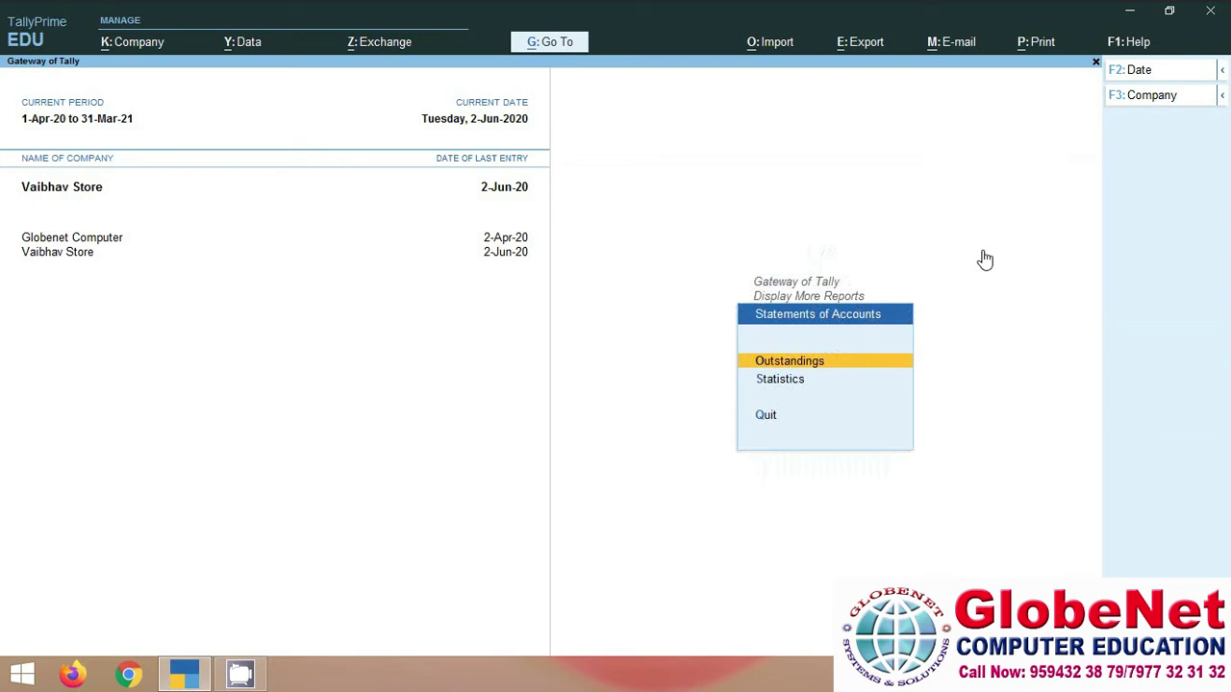
{"action": "key", "text": "Escape"}
{"action": "key", "text": "Escape"}
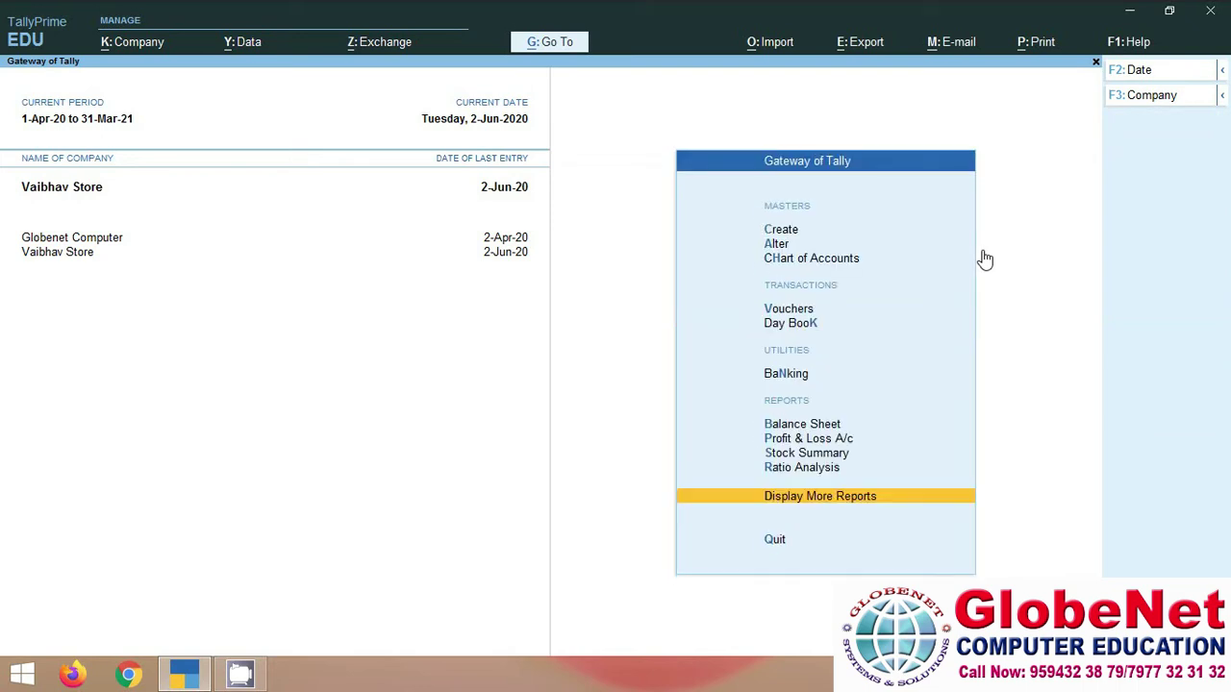
Start a payment voucher dated 1-May-20 from SBI Bank, paying Big Shop 2,00,000
{"action": "key", "text": "v"}
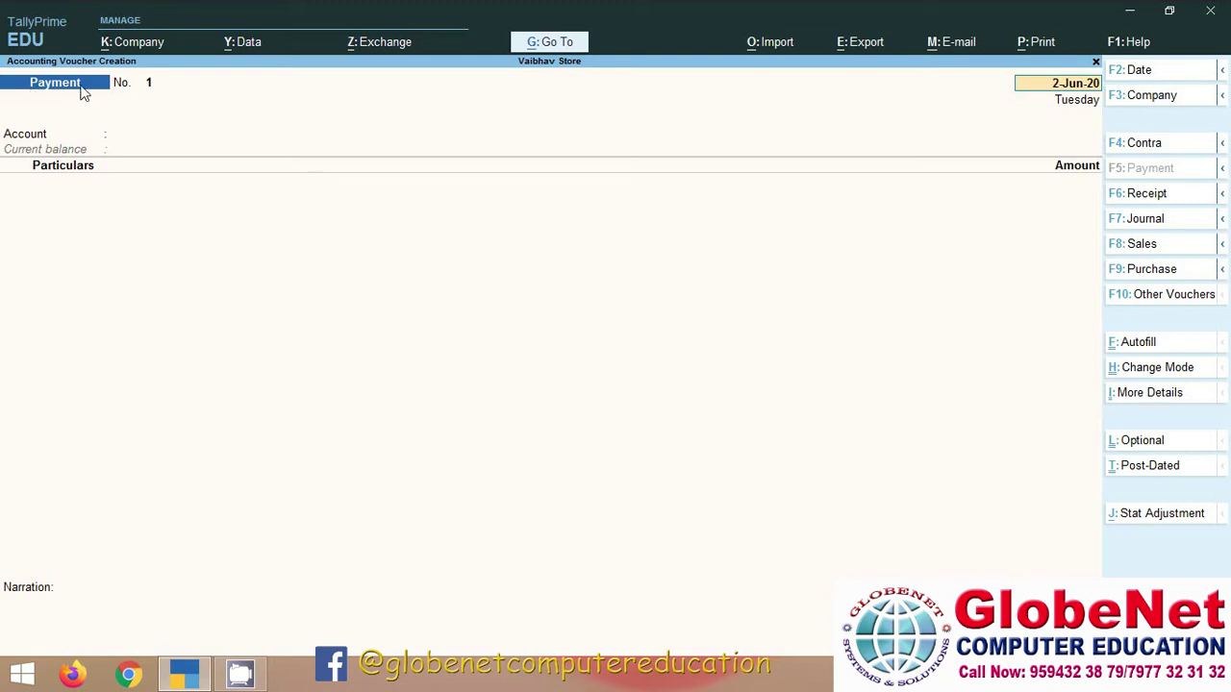
{"action": "type", "text": "1-5"}
{"action": "key", "text": "Return"}
{"action": "key", "text": "Return"}
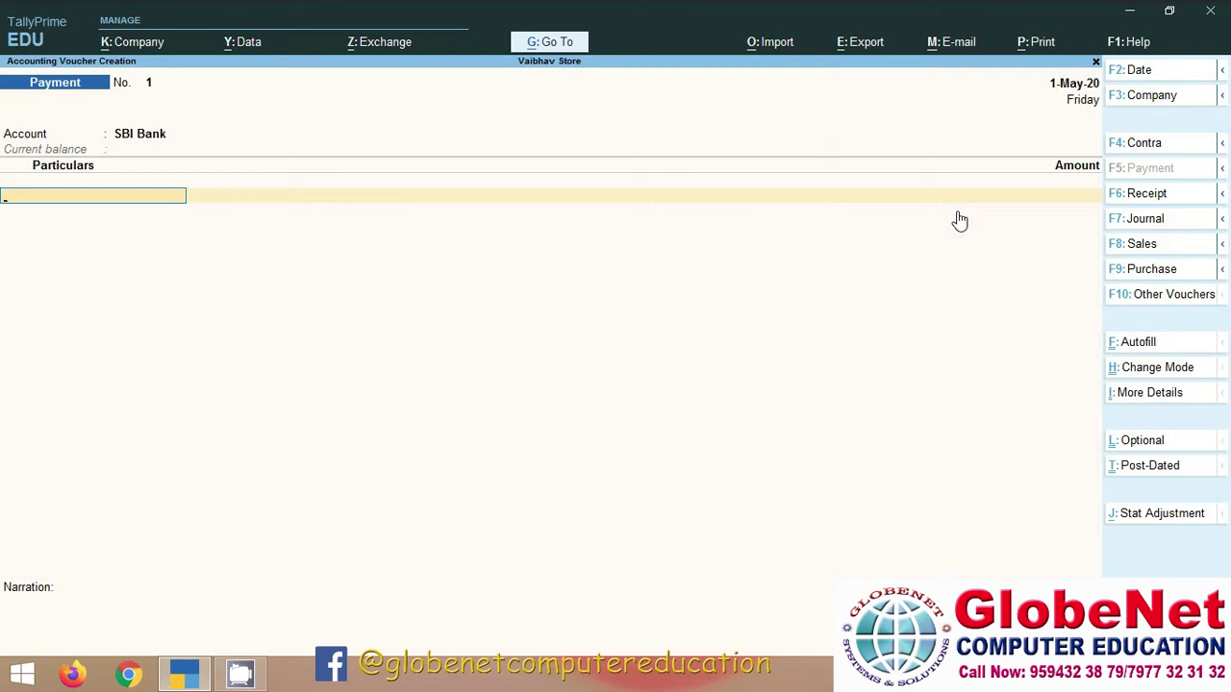
{"action": "type", "text": "B"}
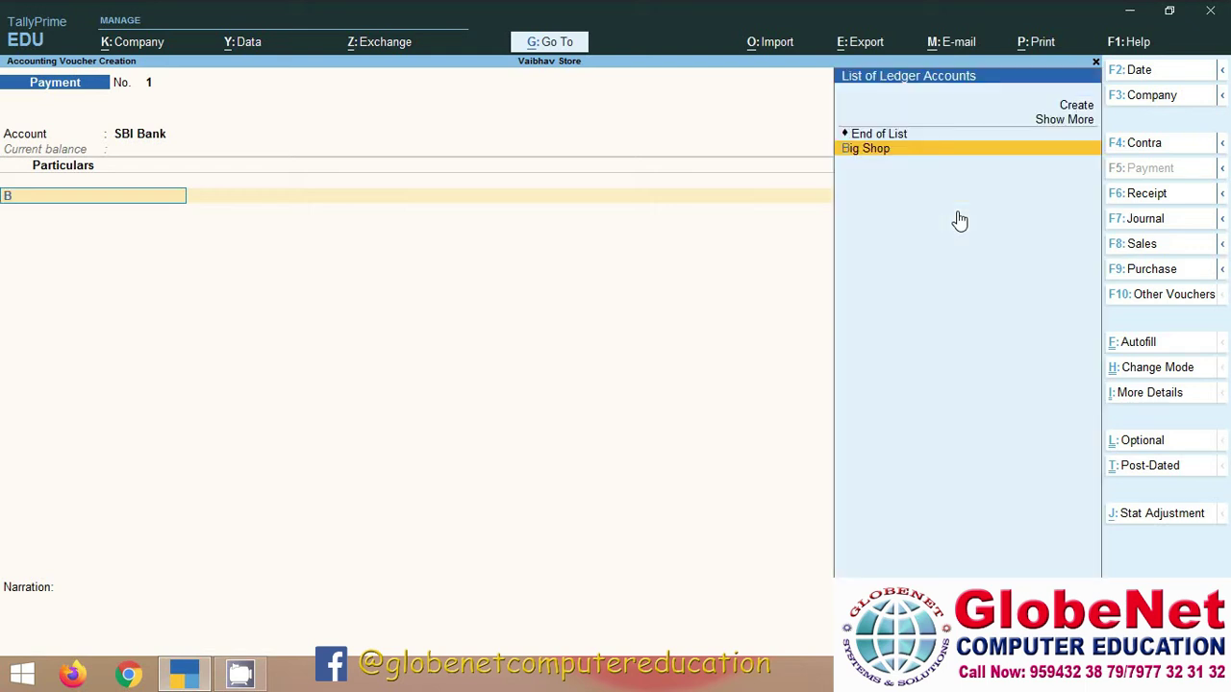
{"action": "key", "text": "Return"}
{"action": "type", "text": "200000"}
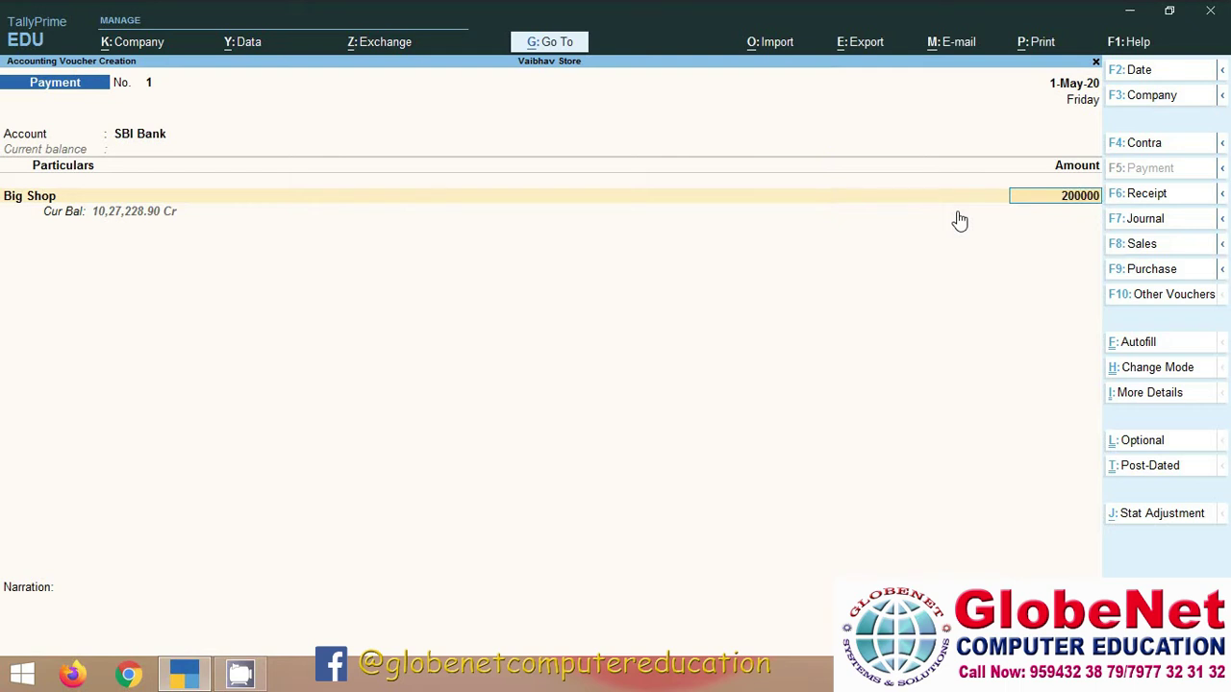
{"action": "key", "text": "Return"}
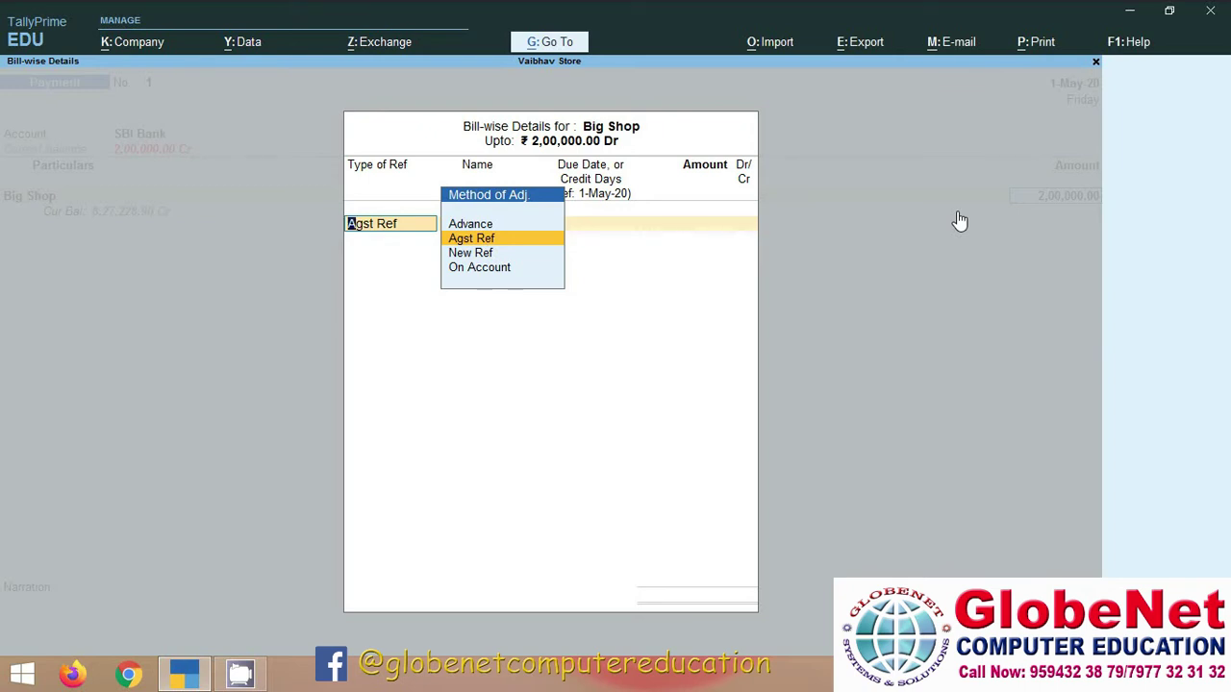
Allocate the full Big Shop payment as Agst Ref against pending bill 404
{"action": "key", "text": "Return"}
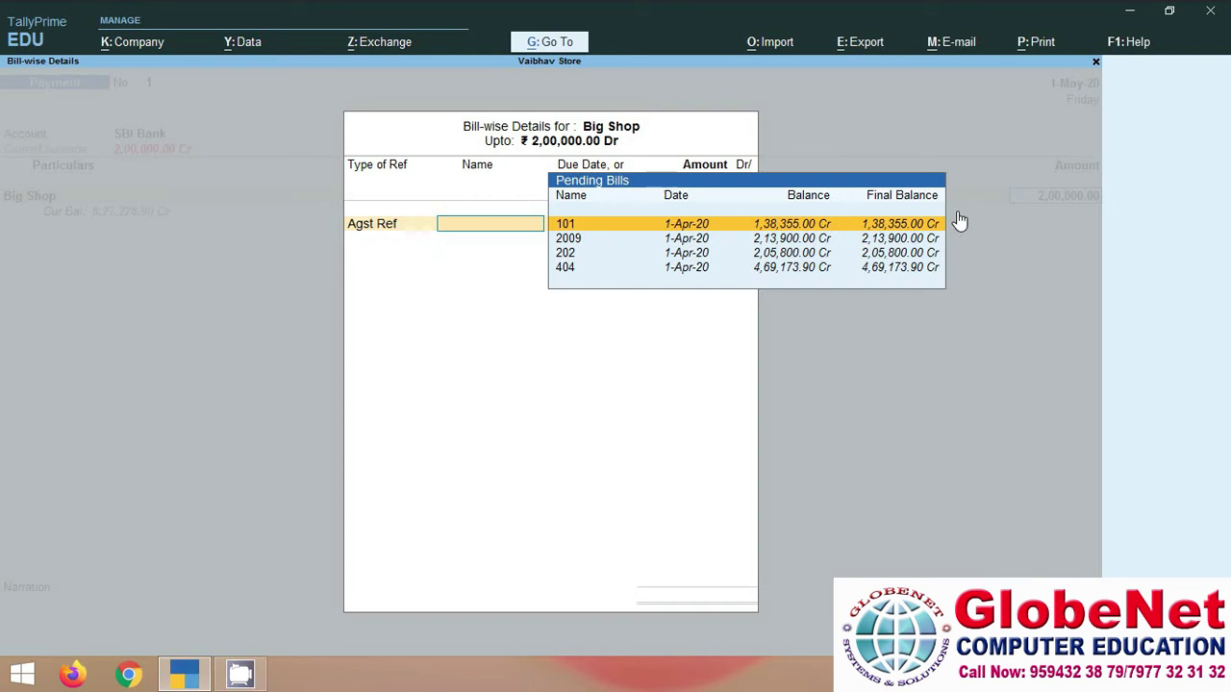
{"action": "key", "text": "Down"}
{"action": "key", "text": "Down"}
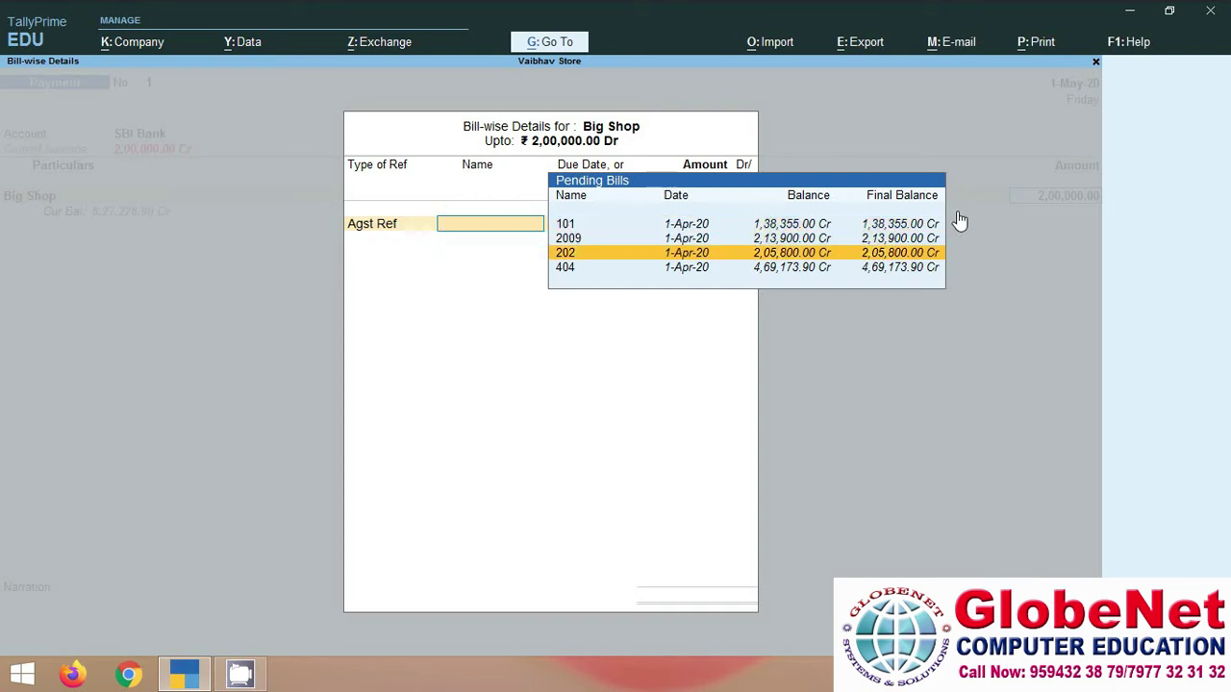
{"action": "key", "text": "Down"}
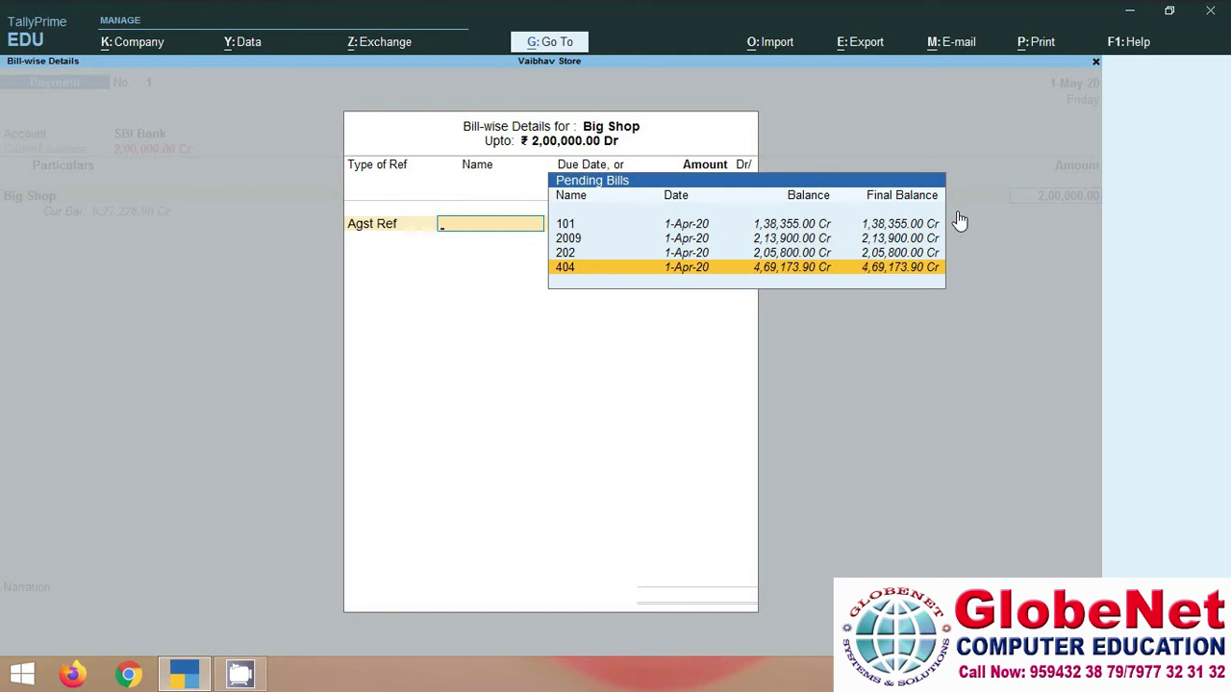
{"action": "key", "text": "Return"}
{"action": "key", "text": "Return"}
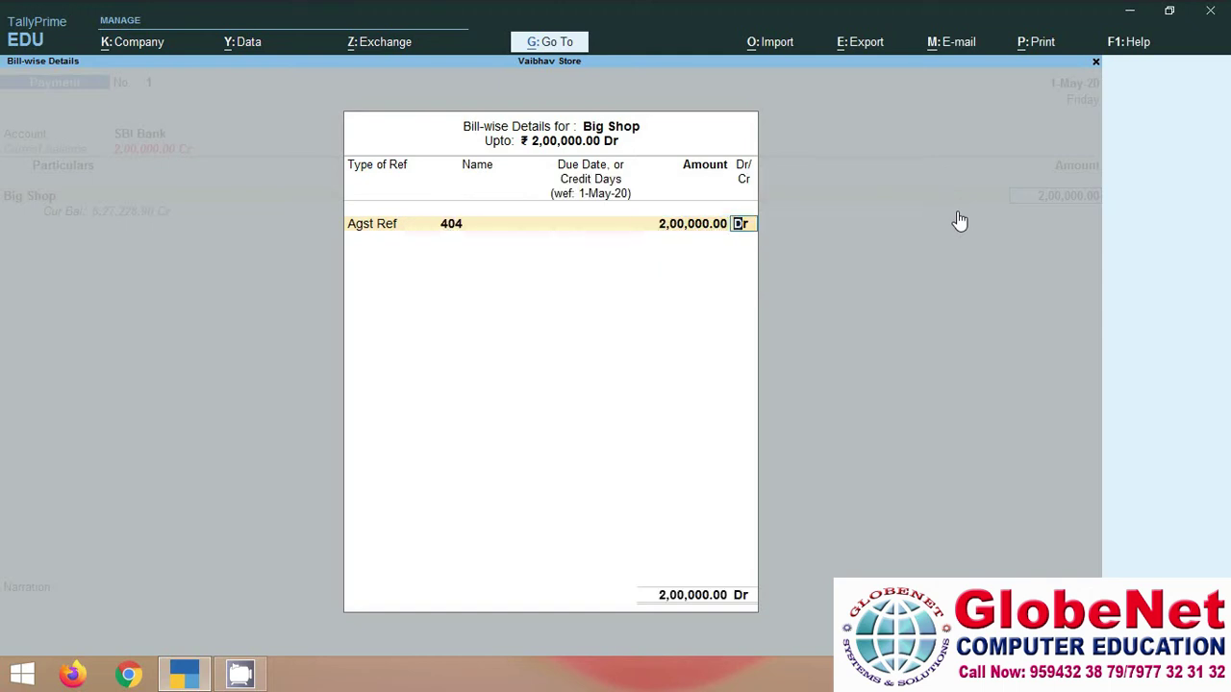
{"action": "key", "text": "Return"}
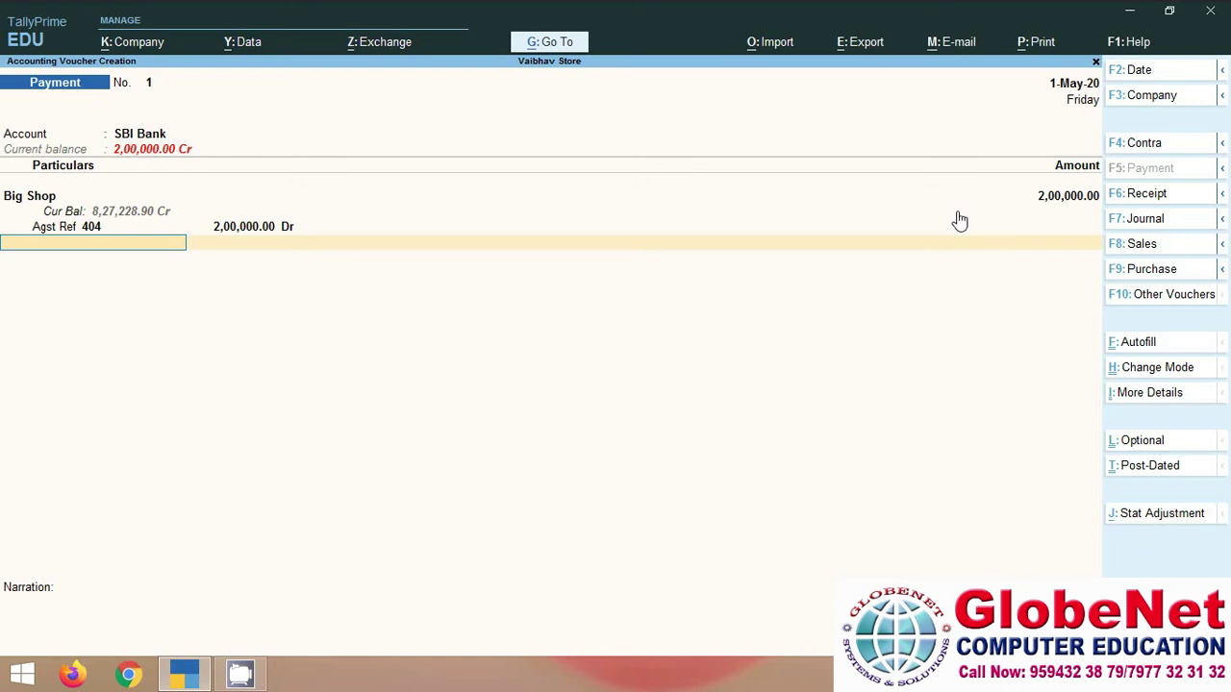
Accept the SBI Bank allocation as a cheque dated 1-May-20, and save the payment voucher without a narration
{"action": "key", "text": "Return"}
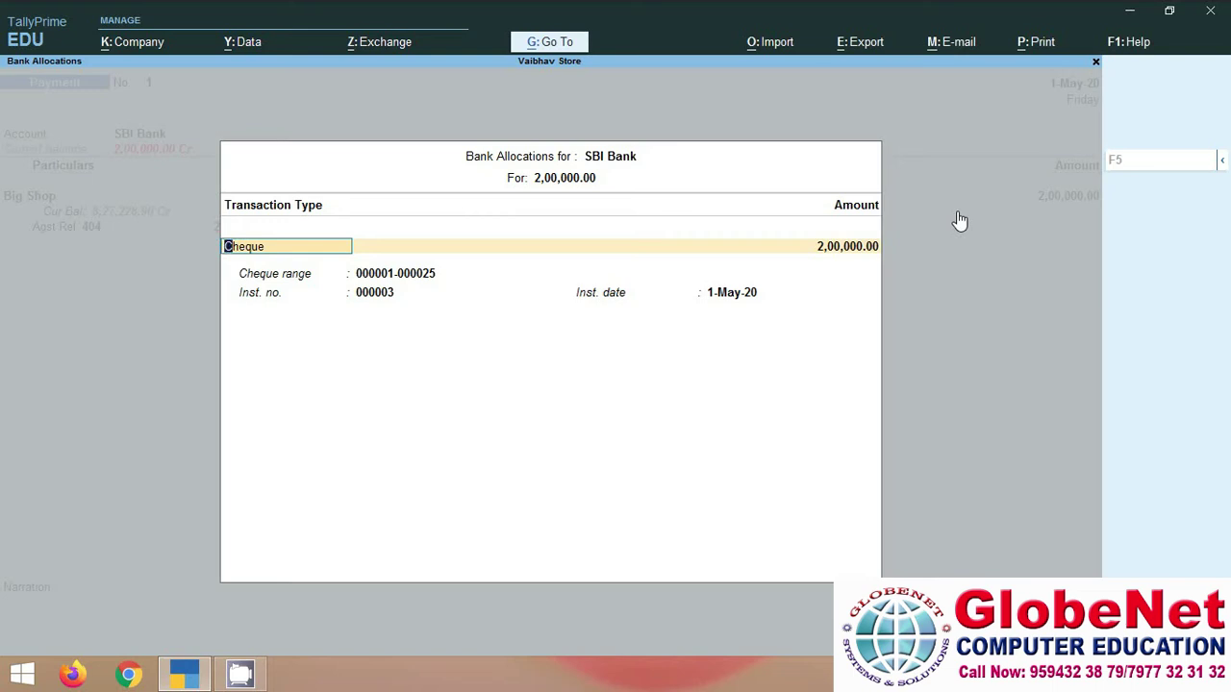
{"action": "key", "text": "Return"}
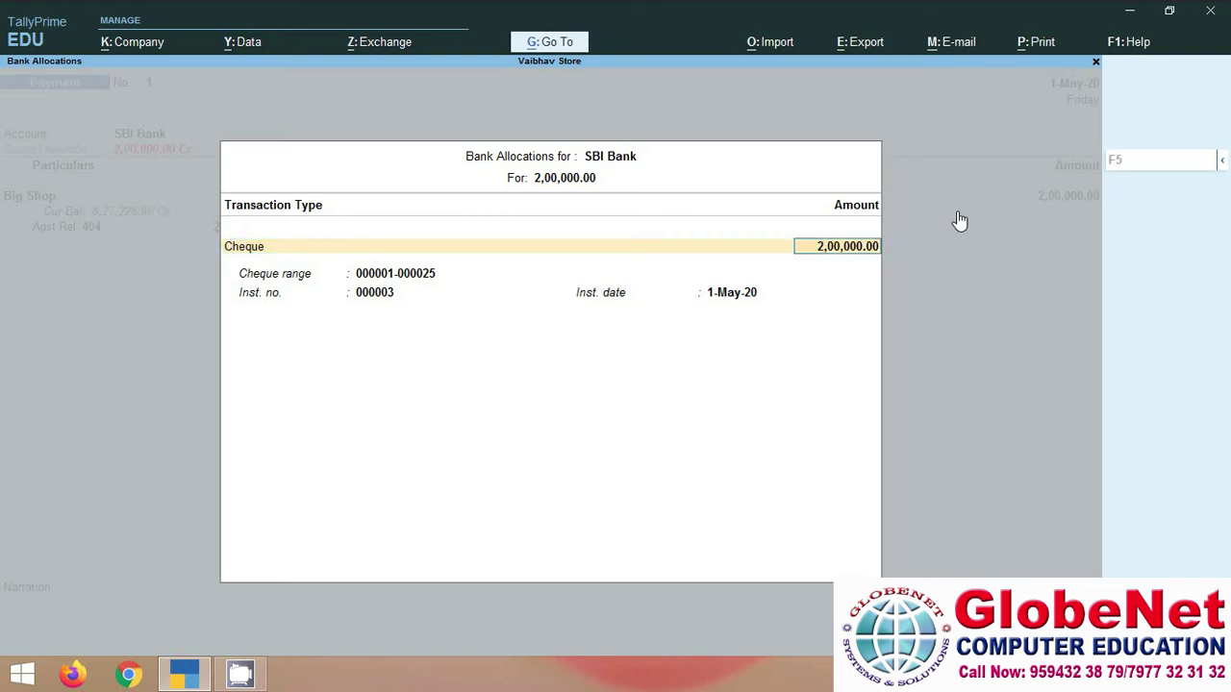
{"action": "key", "text": "Return"}
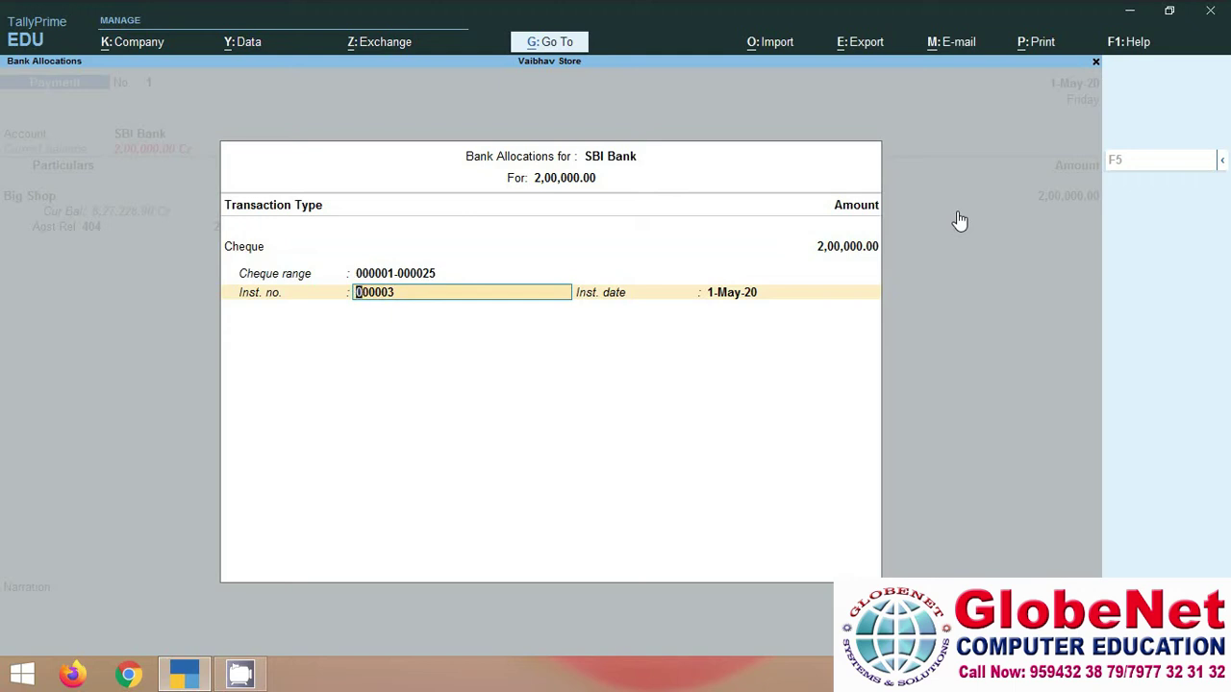
{"action": "key", "text": "Return"}
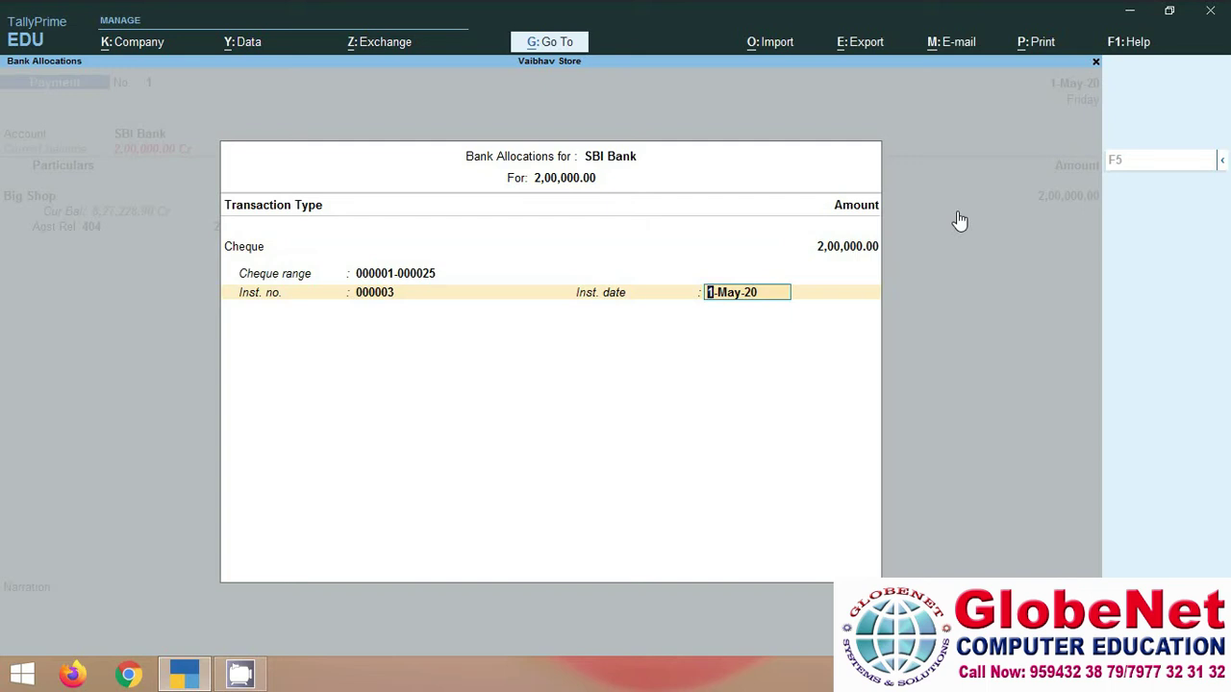
{"action": "key", "text": "Return"}
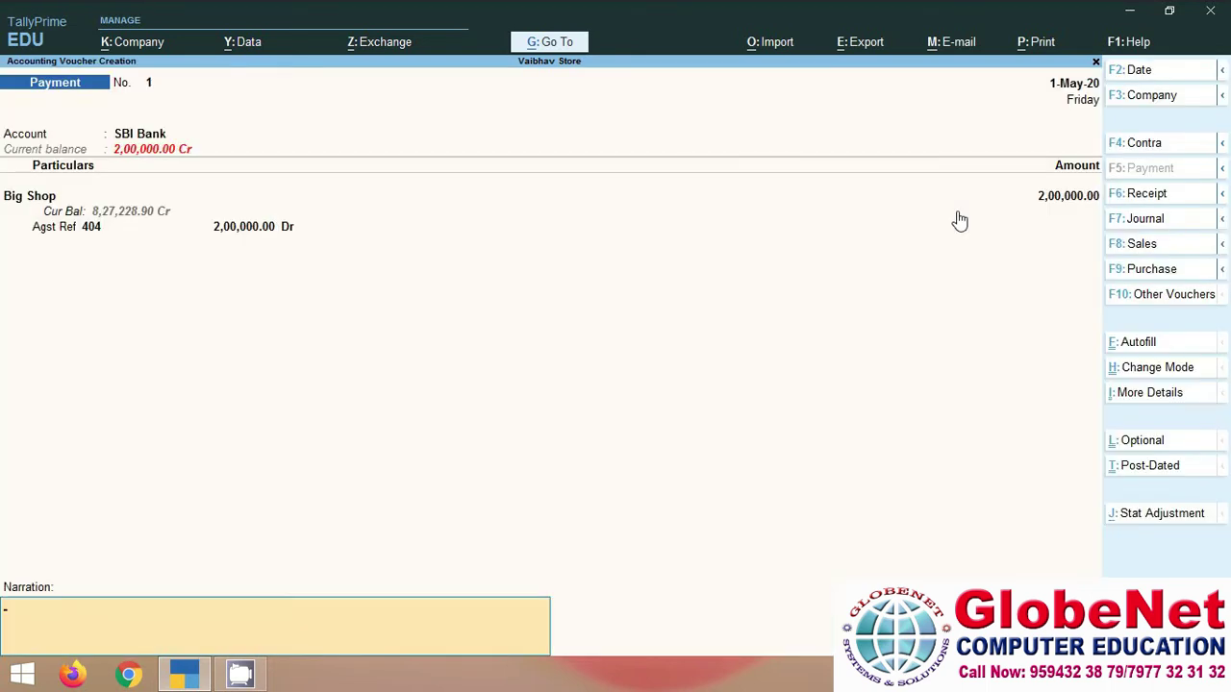
{"action": "key", "text": "Return"}
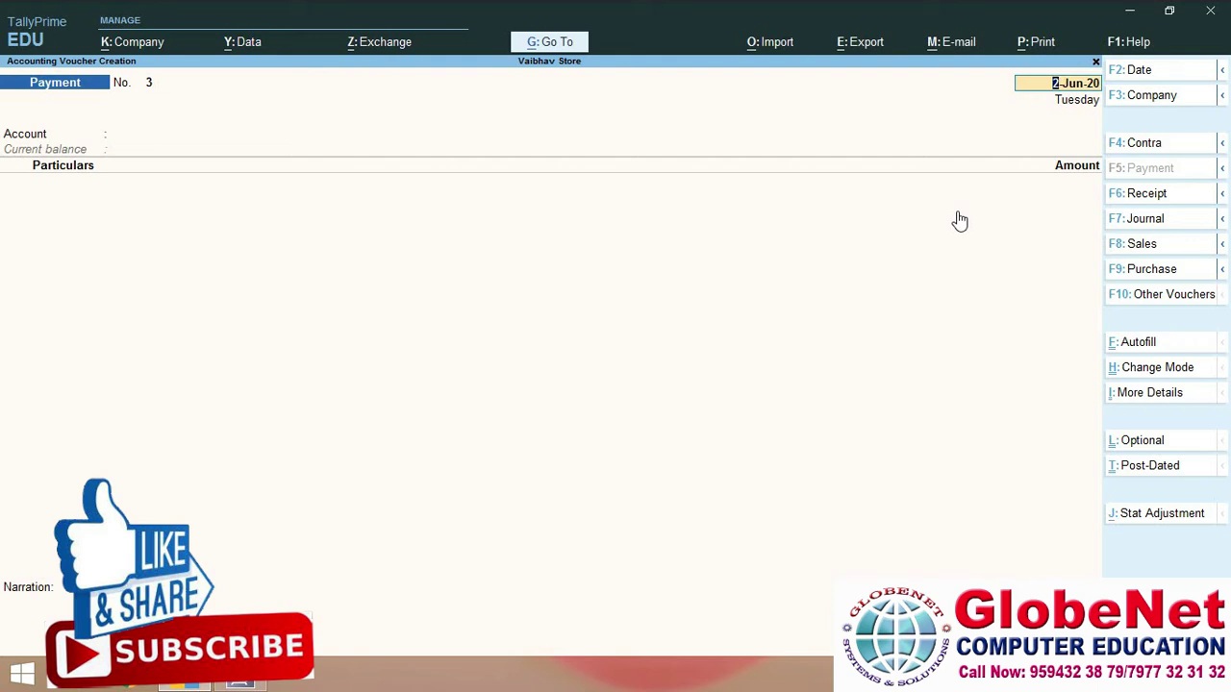
Begin a payment voucher dated 2-Jun-20 with Cash as the paying account
{"action": "key", "text": "Return"}
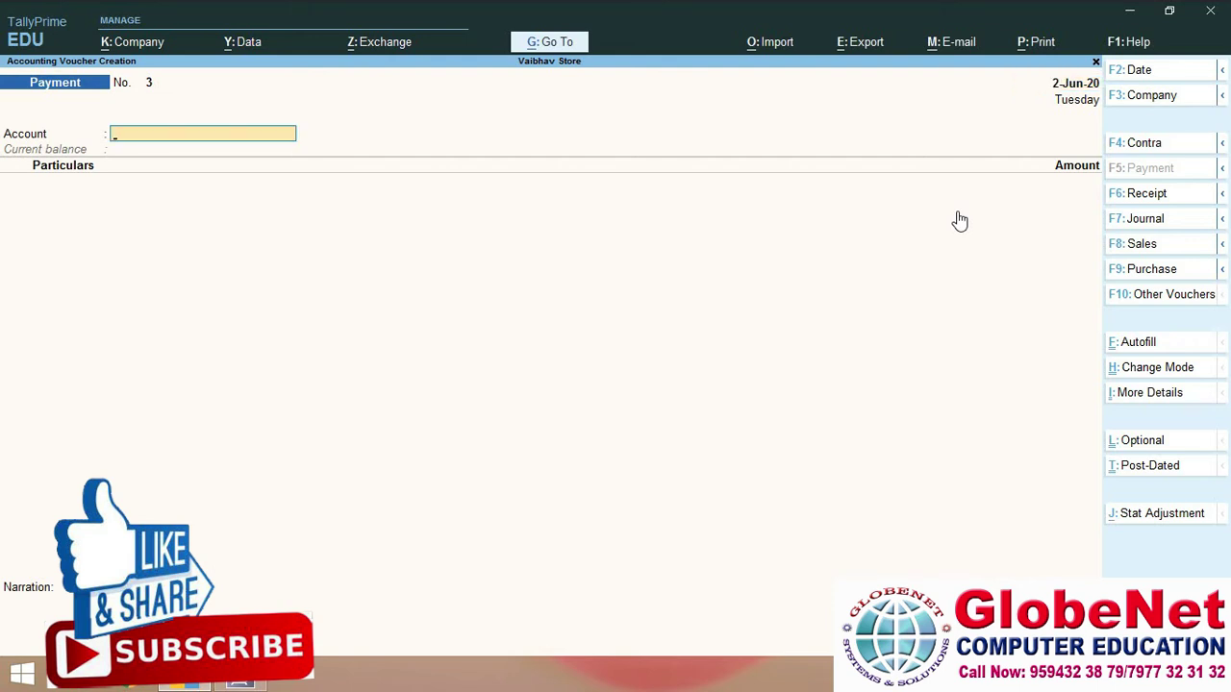
{"action": "type", "text": "C"}
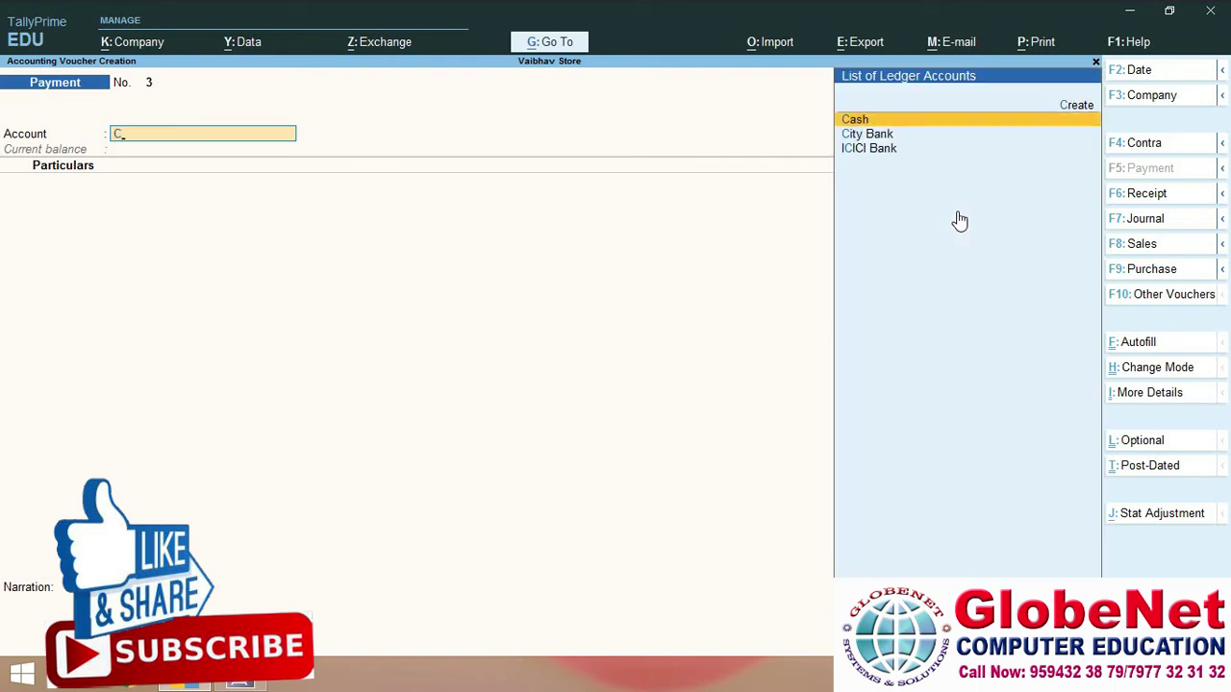
{"action": "key", "text": "Return"}
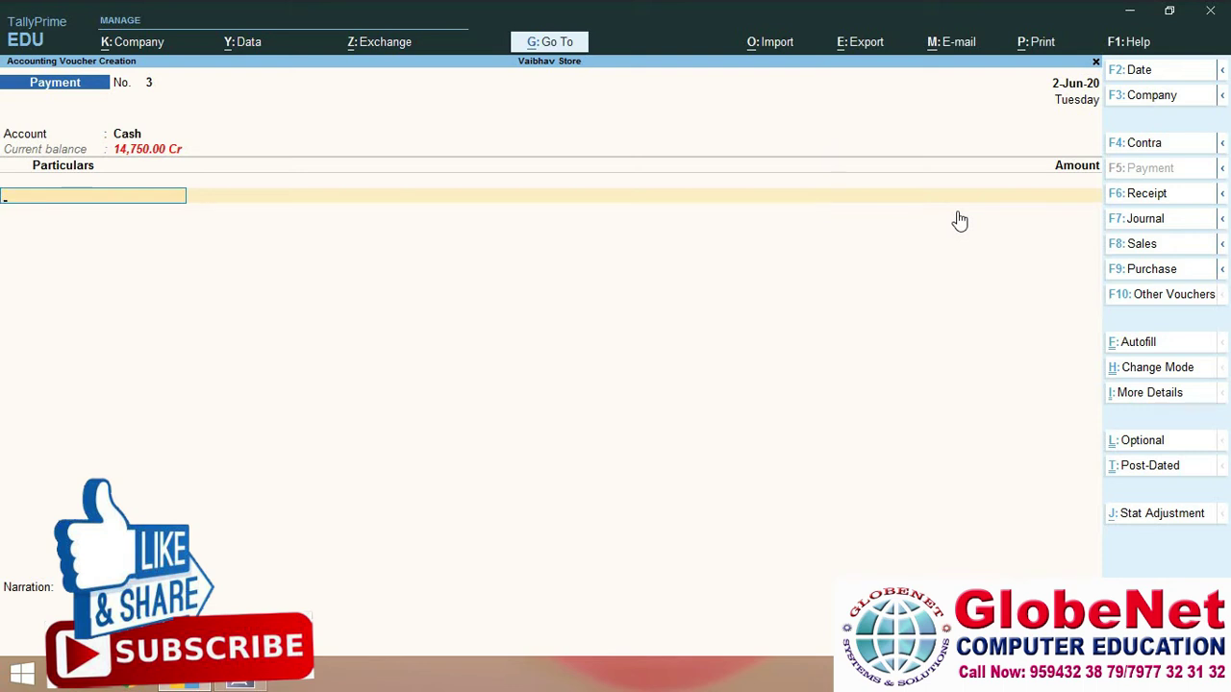
Create a ledger from within the voucher, entering the supplier's name and placing it under Sundry Creditors
{"action": "key", "text": "ctrl"}
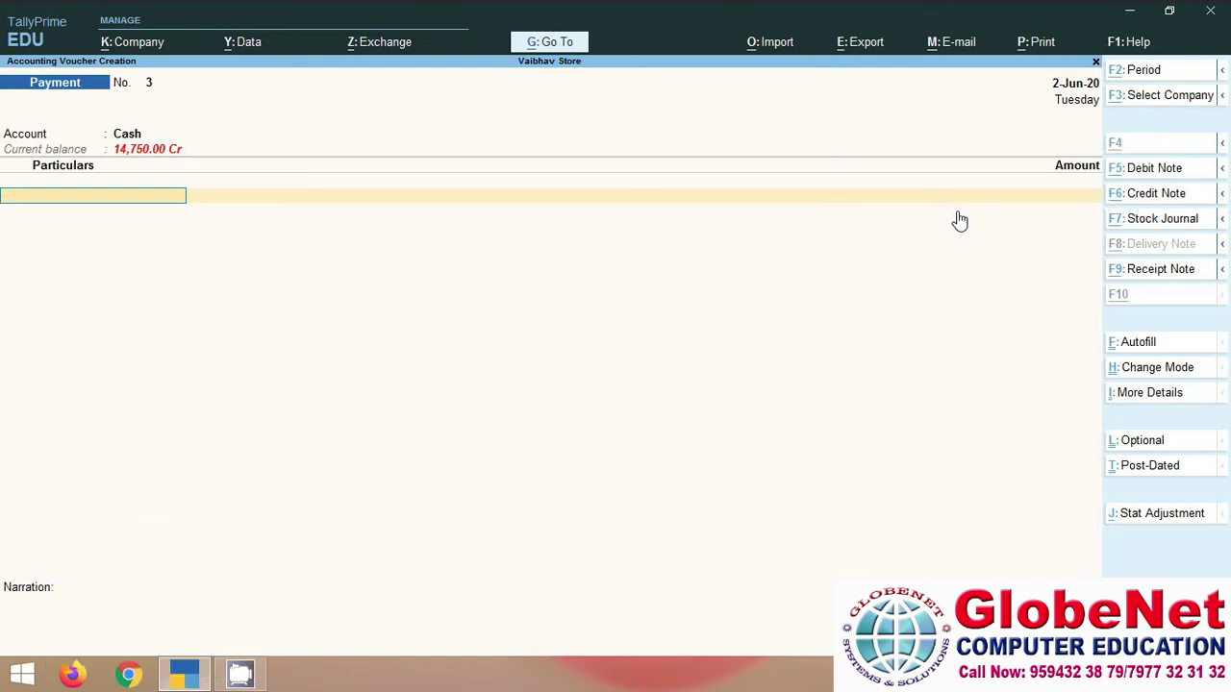
{"action": "key", "text": "alt+c"}
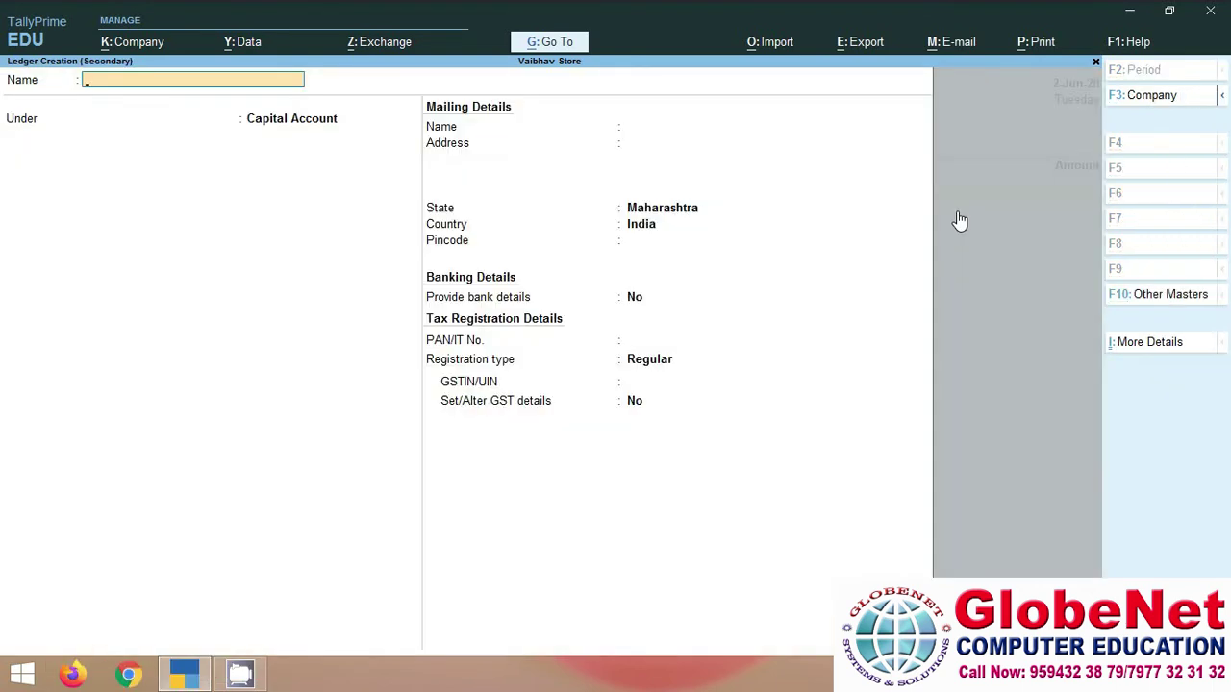
{"action": "type", "text": "Mr. ANil"}
{"action": "key", "text": "Return"}
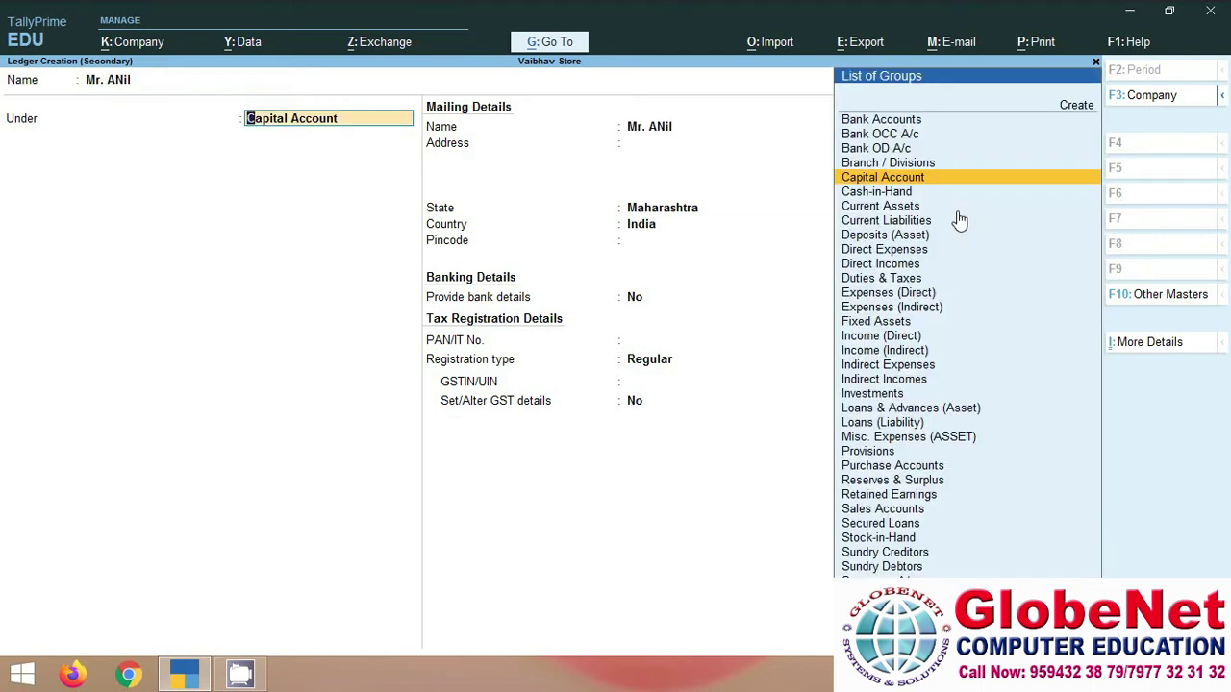
{"action": "type", "text": "S"}
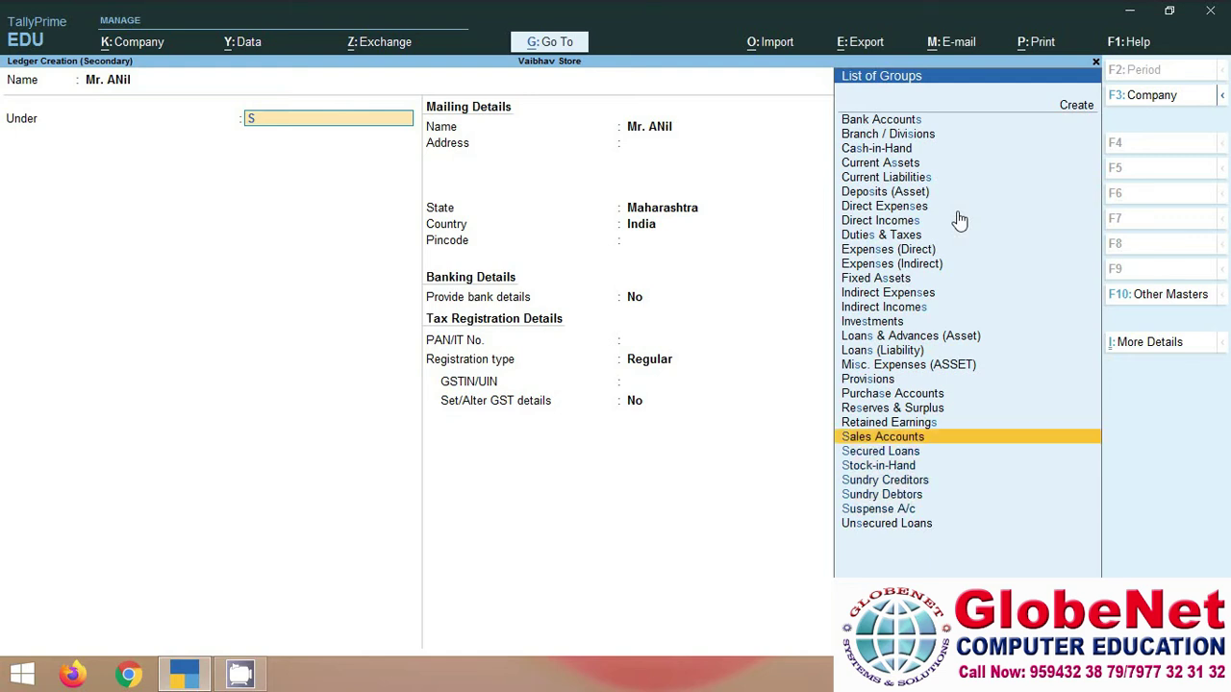
{"action": "key", "text": "Down"}
{"action": "key", "text": "Down"}
{"action": "key", "text": "Down"}
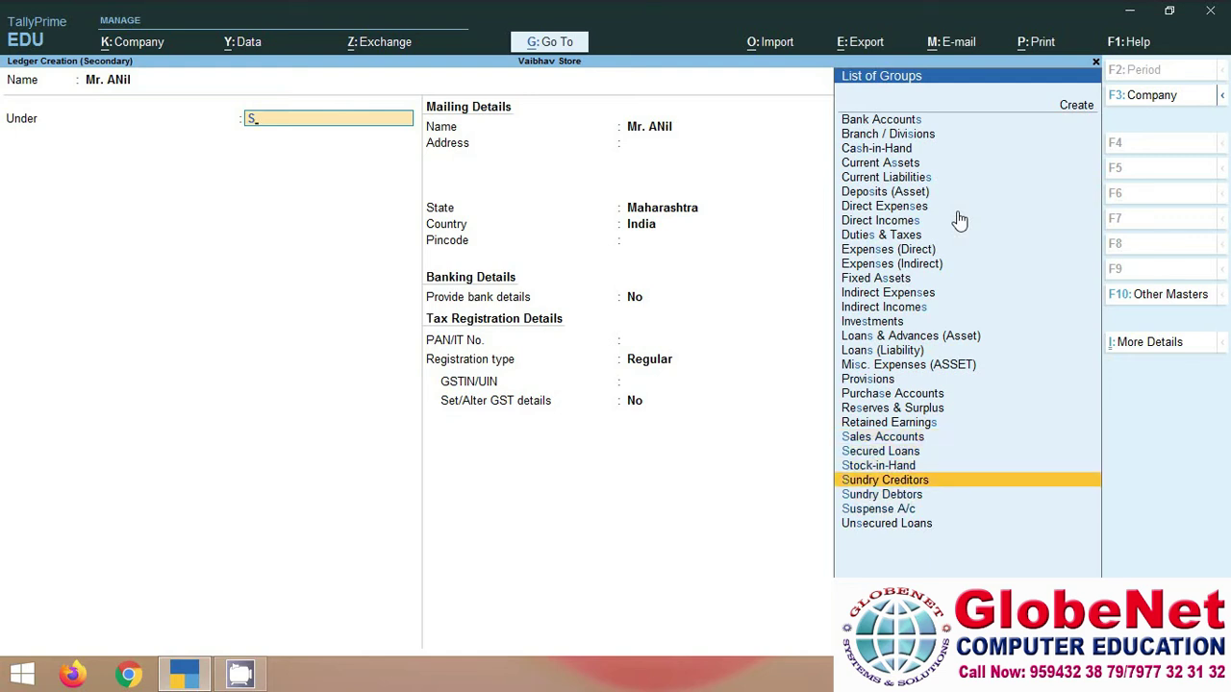
{"action": "key", "text": "Return"}
Keep the new supplier ledger's default bill-by-bill, mailing, banking and tax details, and save the ledger
{"action": "key", "text": "Return"}
{"action": "key", "text": "Return"}
{"action": "key", "text": "Return"}
{"action": "key", "text": "Return"}
{"action": "key", "text": "Return"}
{"action": "key", "text": "Return"}
{"action": "key", "text": "Return"}
{"action": "key", "text": "Return"}
{"action": "key", "text": "Return"}
{"action": "key", "text": "Return"}
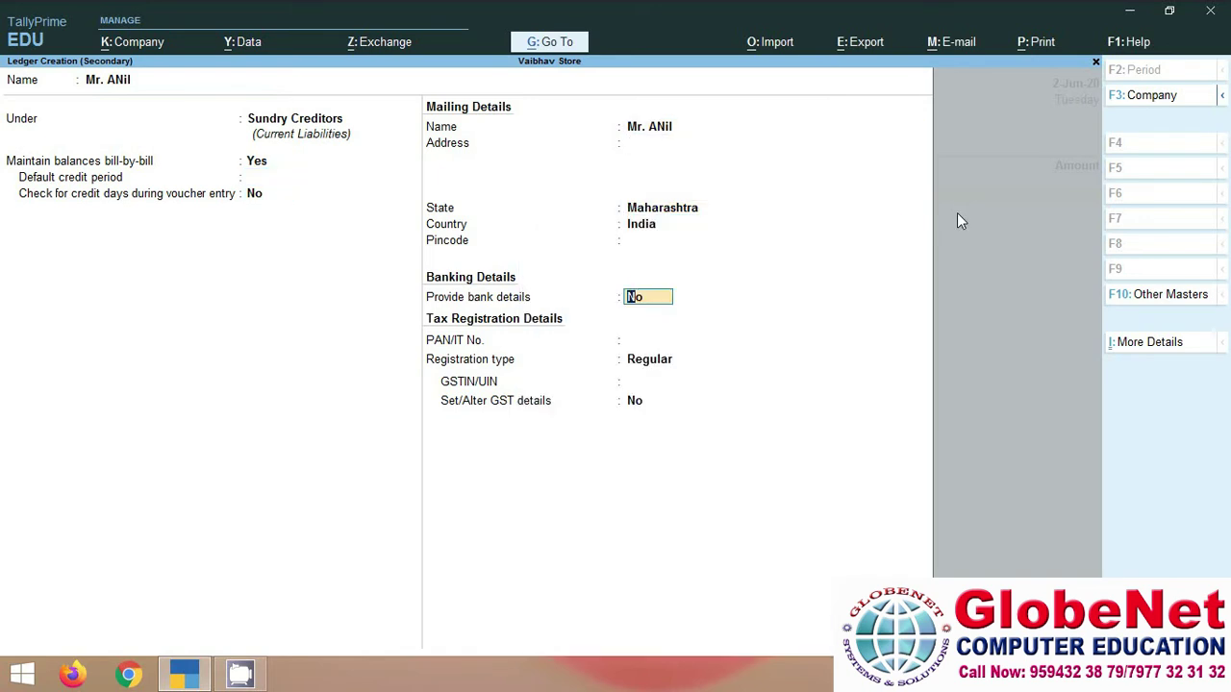
{"action": "key", "text": "Return"}
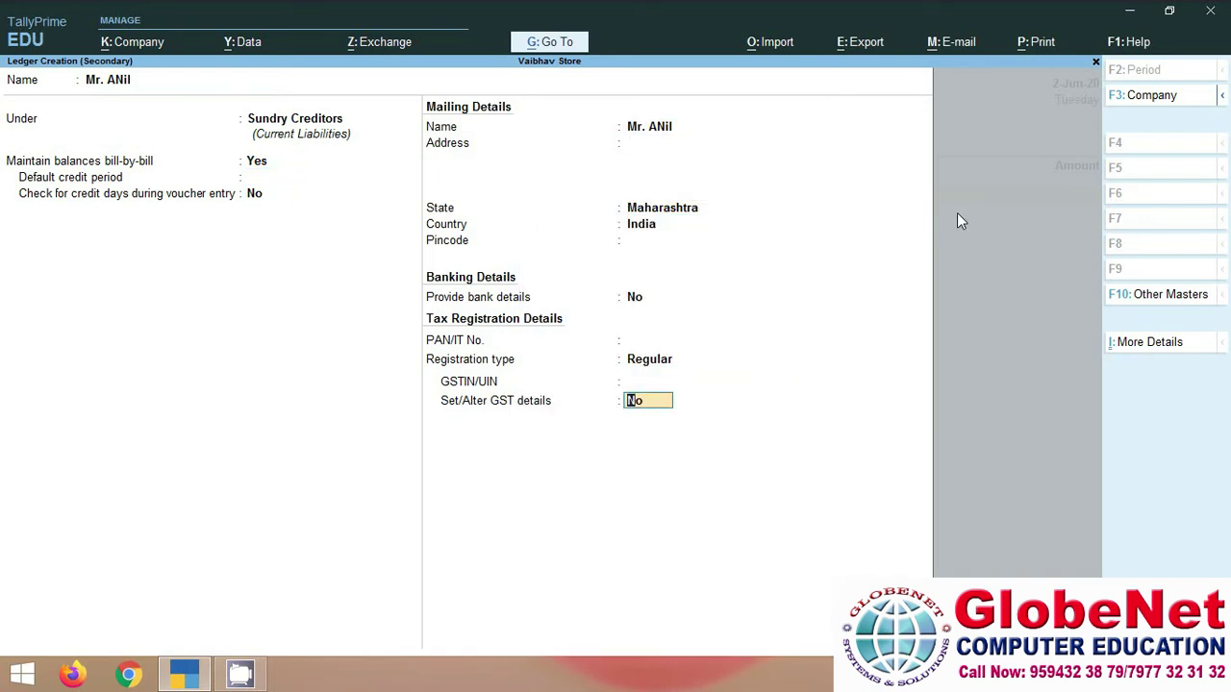
{"action": "key", "text": "Return"}
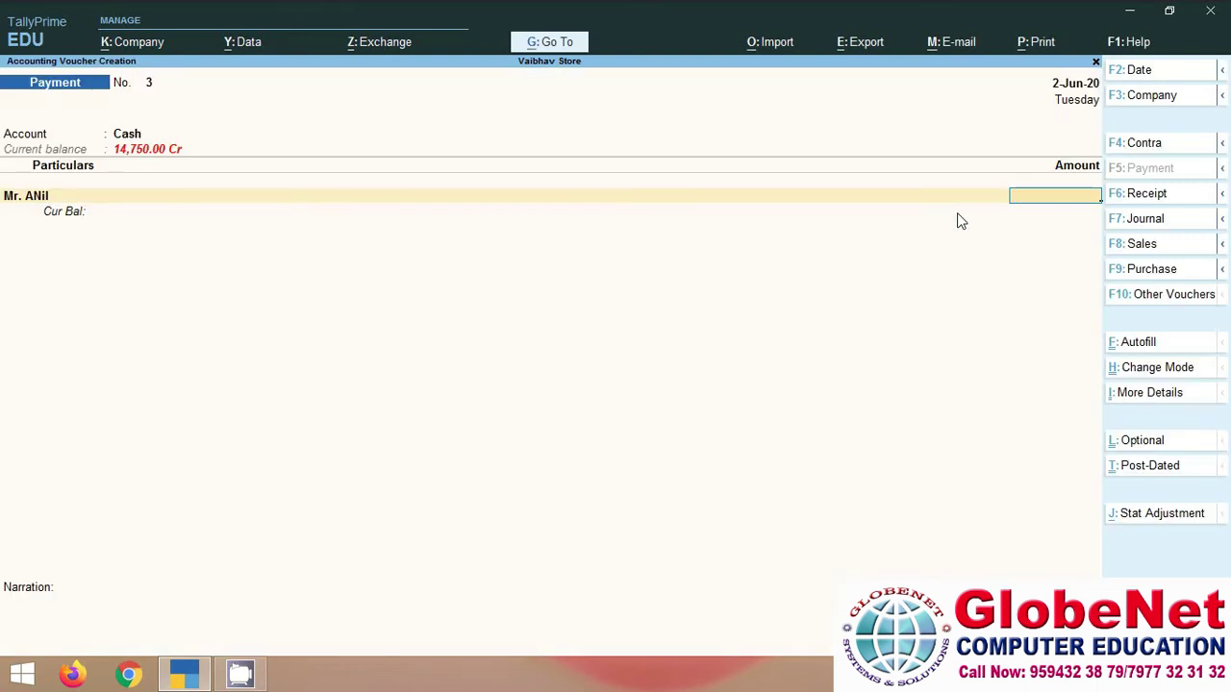
Enter a 50,000 payment to the new supplier and allocate the full amount bill-wise as New Ref 3
{"action": "type", "text": "50000"}
{"action": "key", "text": "Return"}
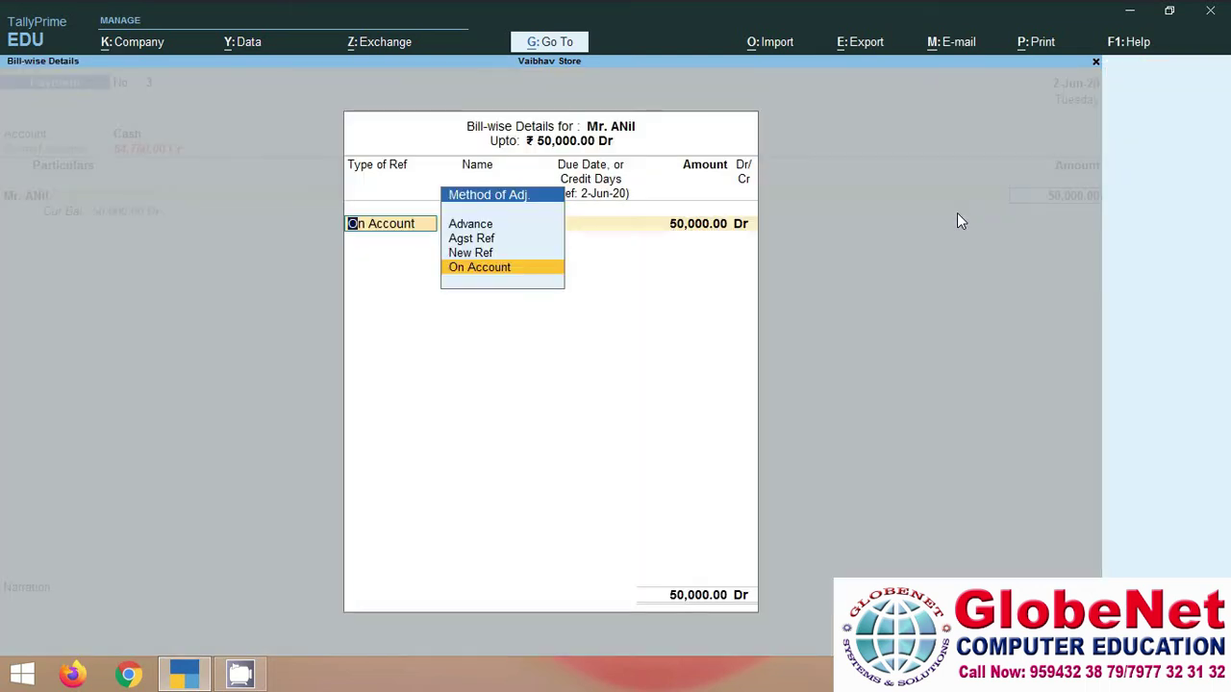
{"action": "key", "text": "Up"}
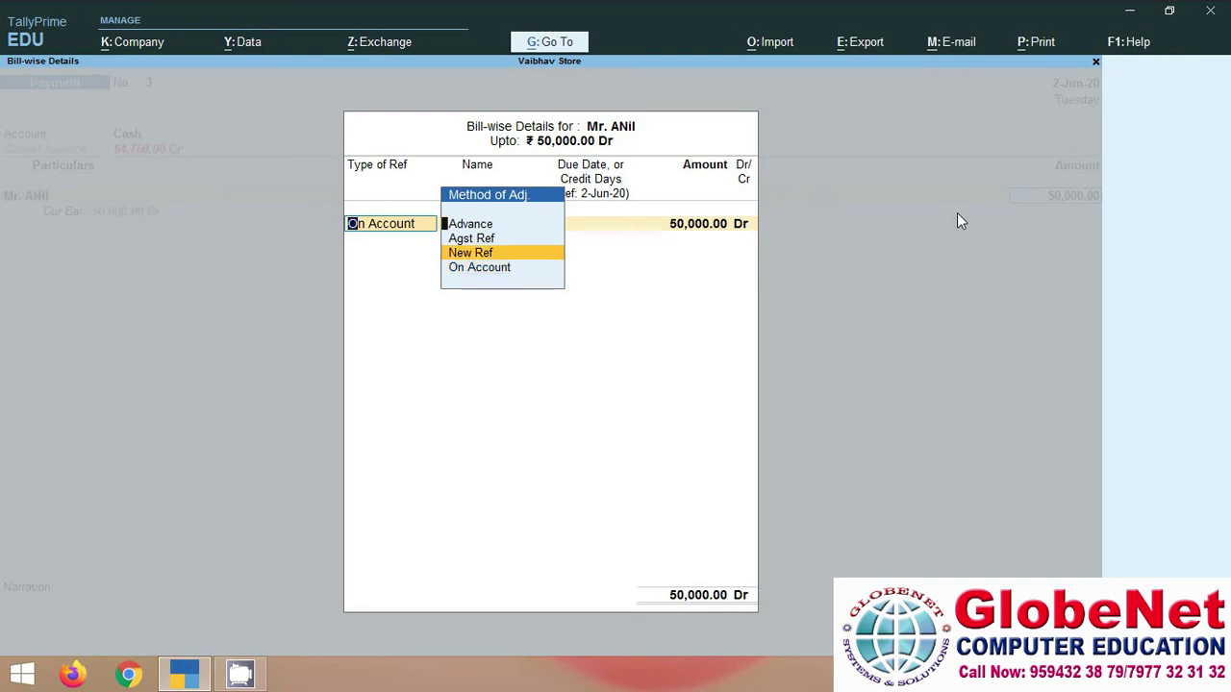
{"action": "key", "text": "Return"}
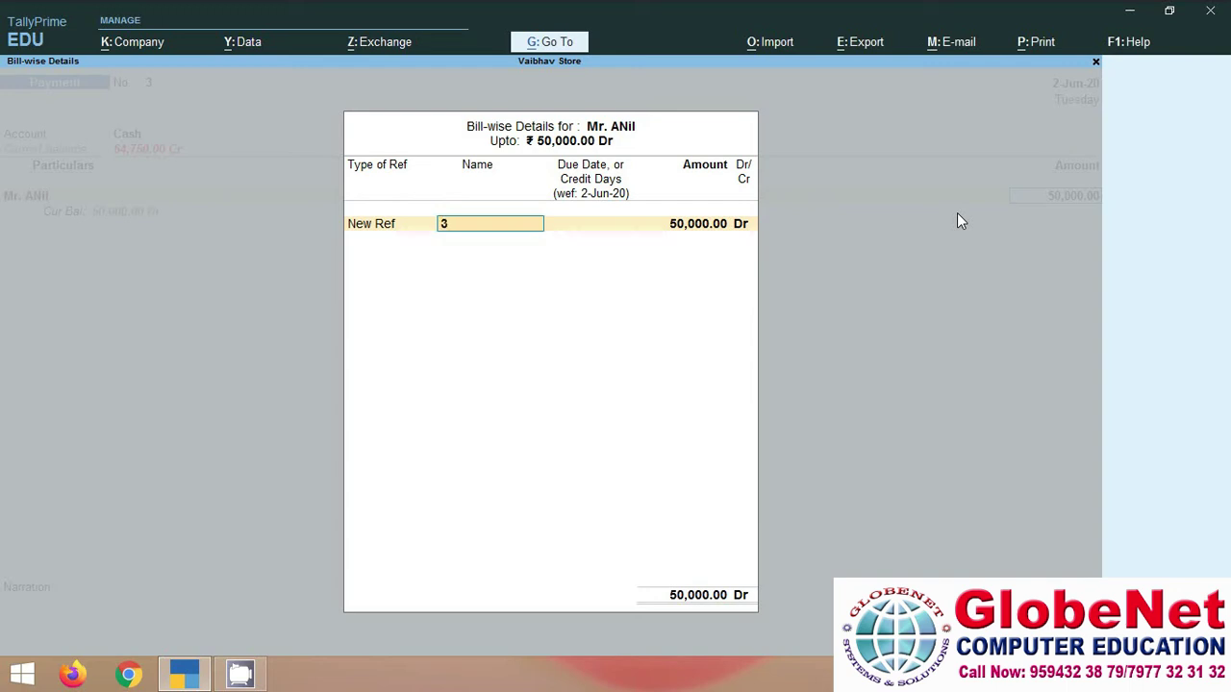
{"action": "key", "text": "Return"}
{"action": "key", "text": "Return"}
{"action": "key", "text": "Return"}
{"action": "key", "text": "Return"}
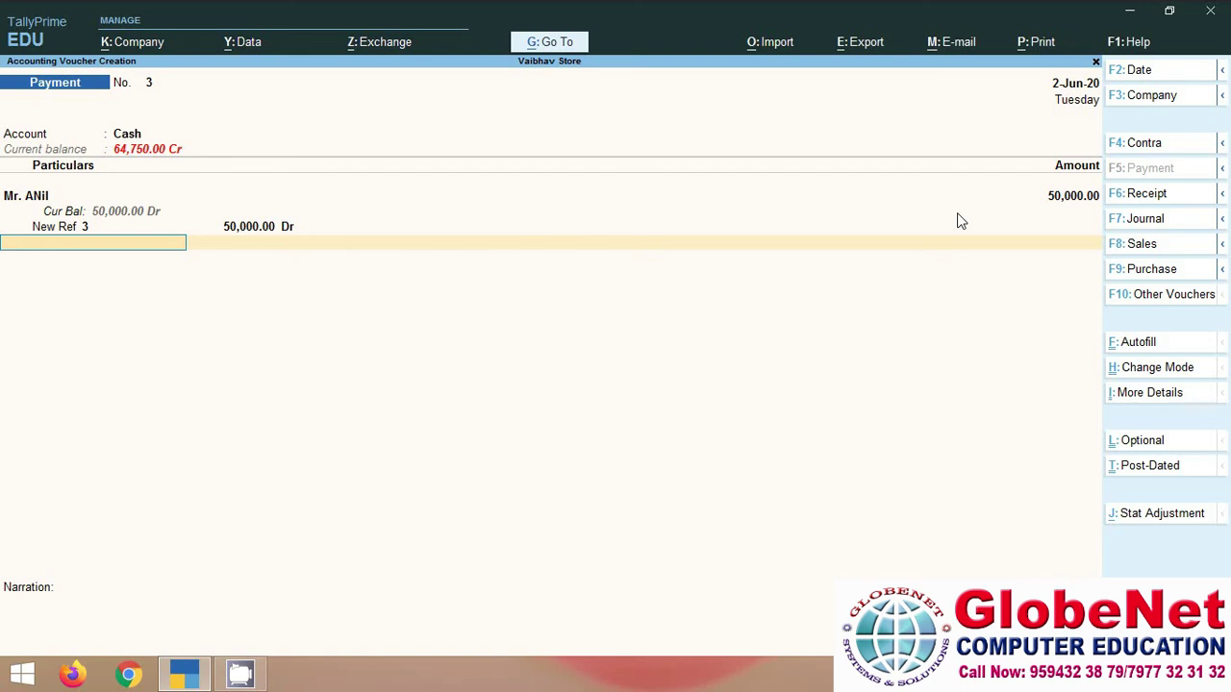
Save the payment voucher without a narration and leave voucher entry
{"action": "key", "text": "Return"}
{"action": "key", "text": "Return"}
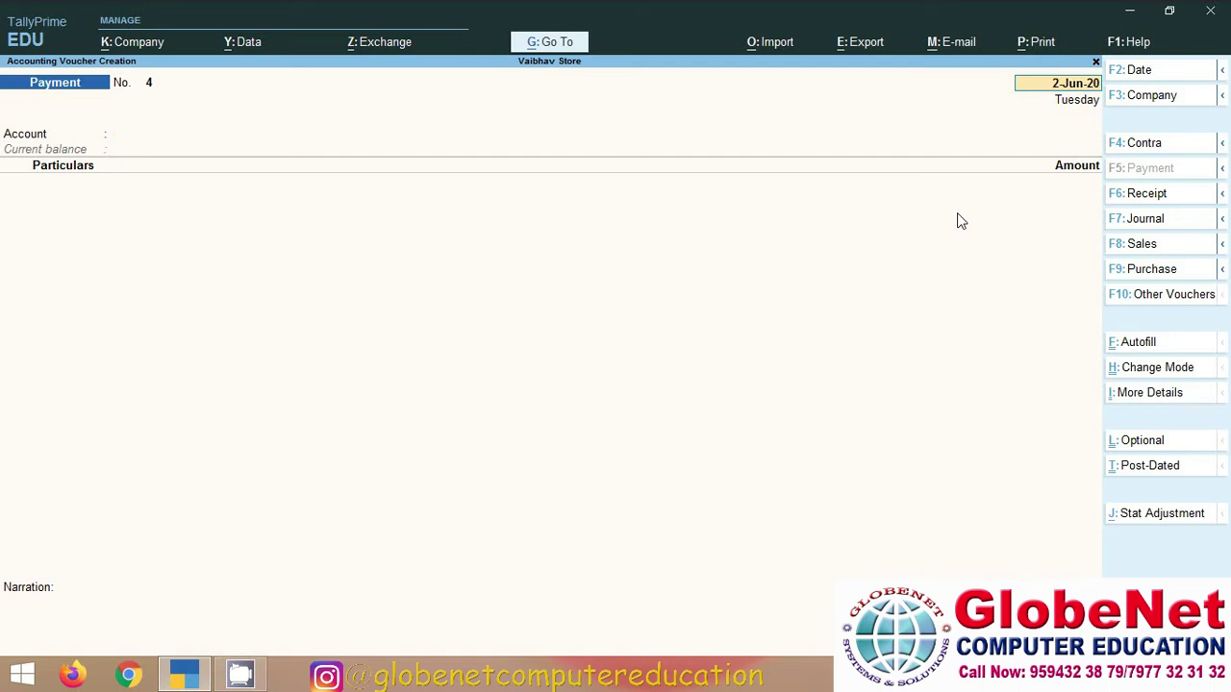
{"action": "key", "text": "BackSpace"}
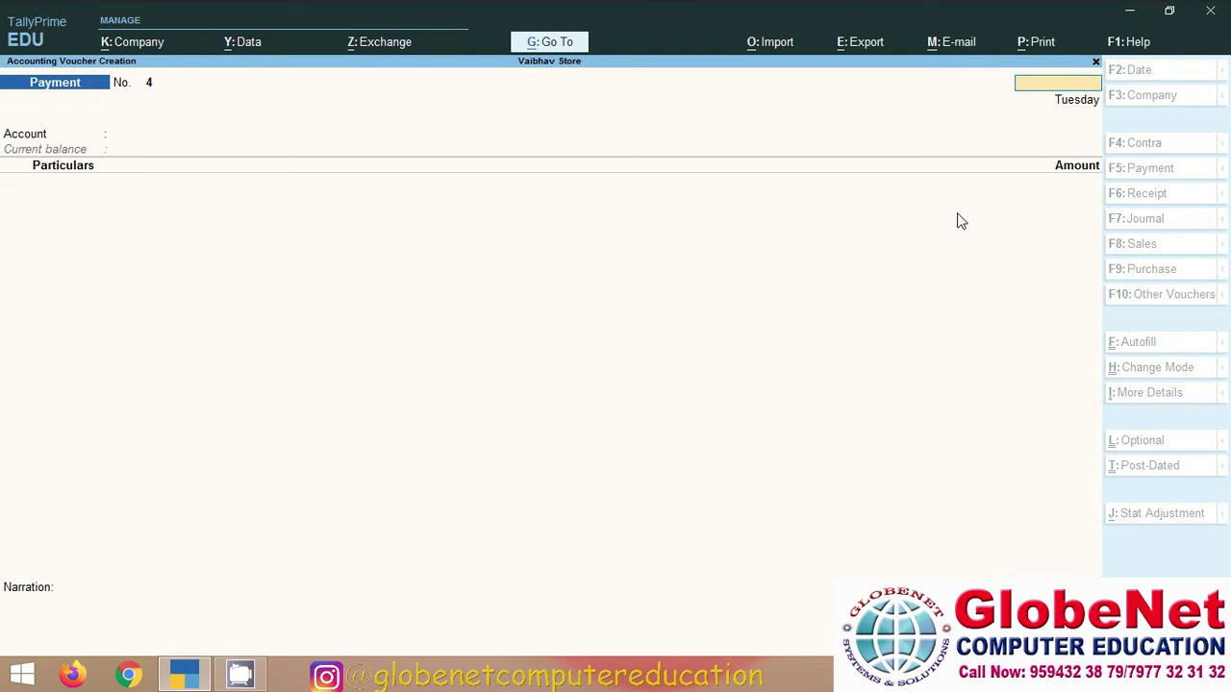
{"action": "key", "text": "Escape"}
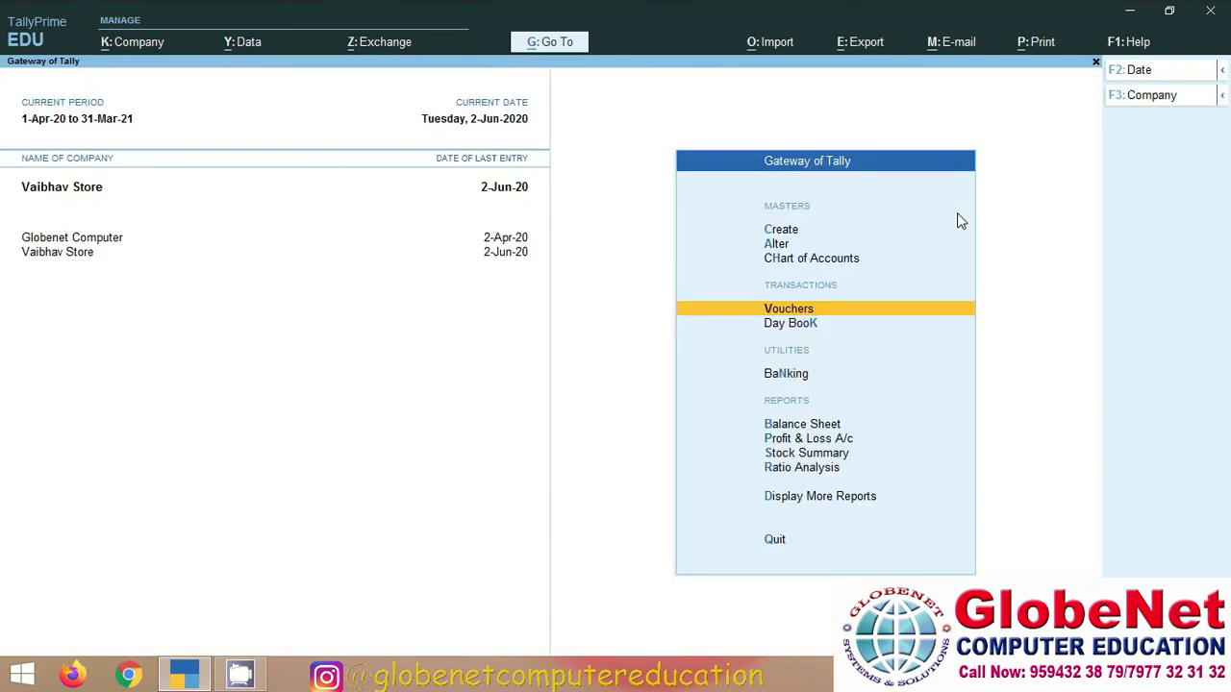
Open the monthly register of Payment vouchers from the Statistics report under Statements of Accounts
{"action": "key", "text": "d"}
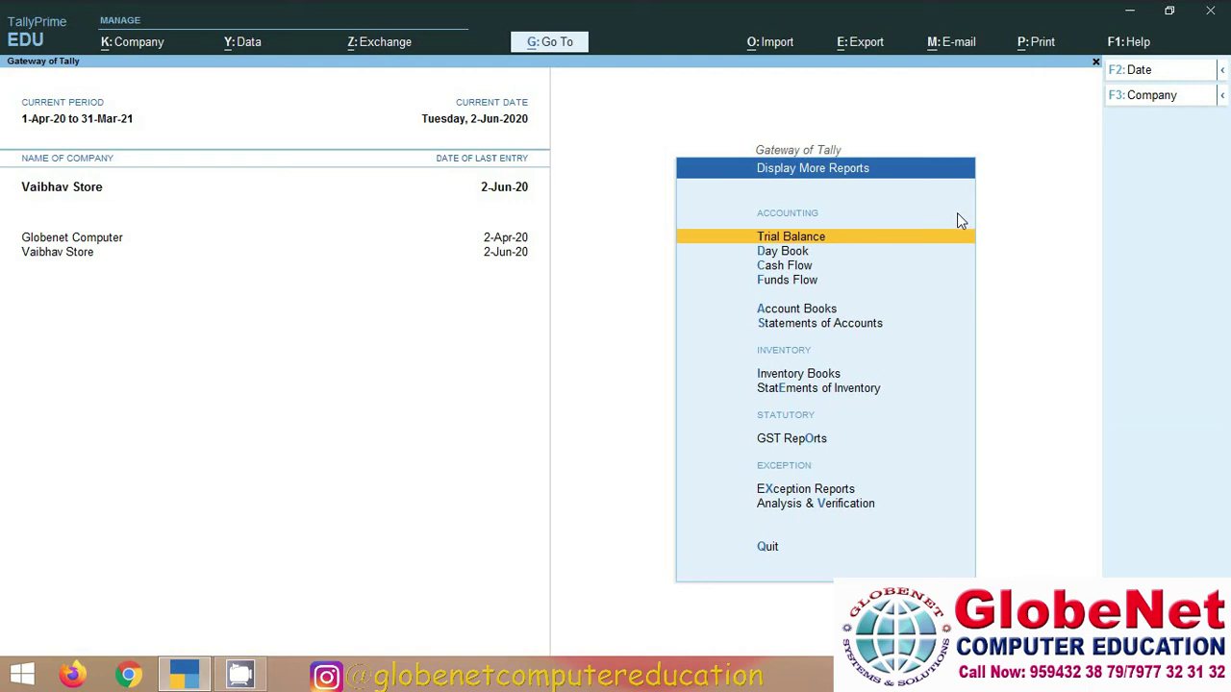
{"action": "key", "text": "s"}
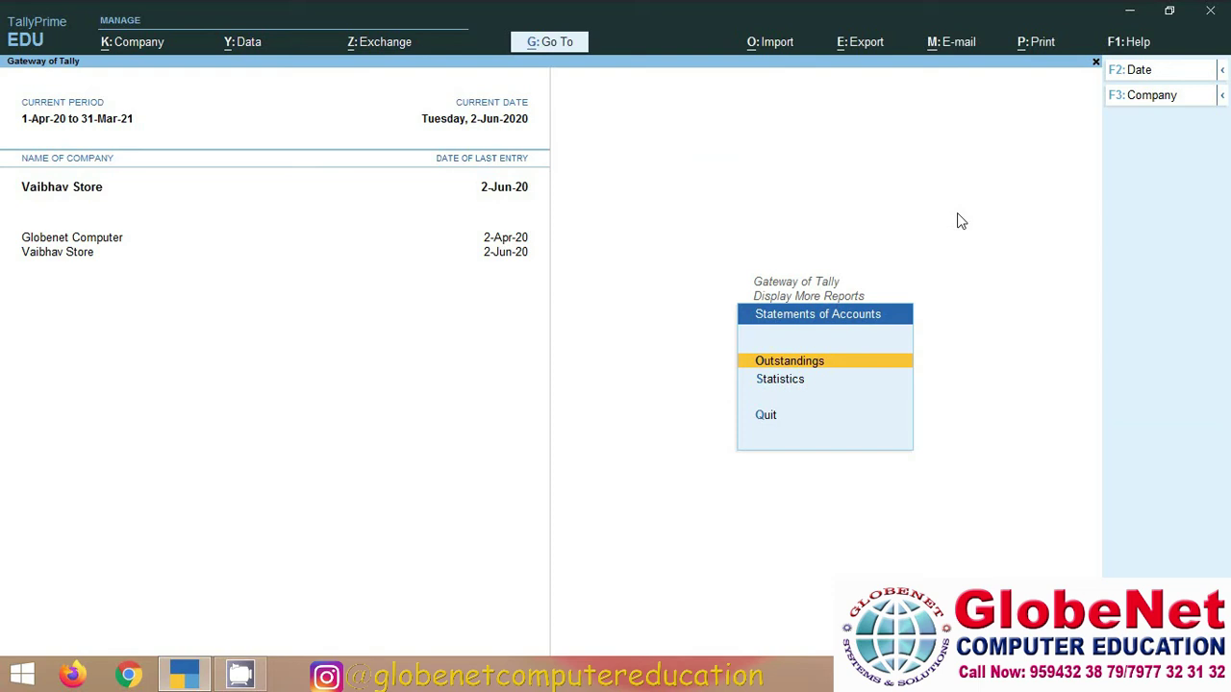
{"action": "key", "text": "s"}
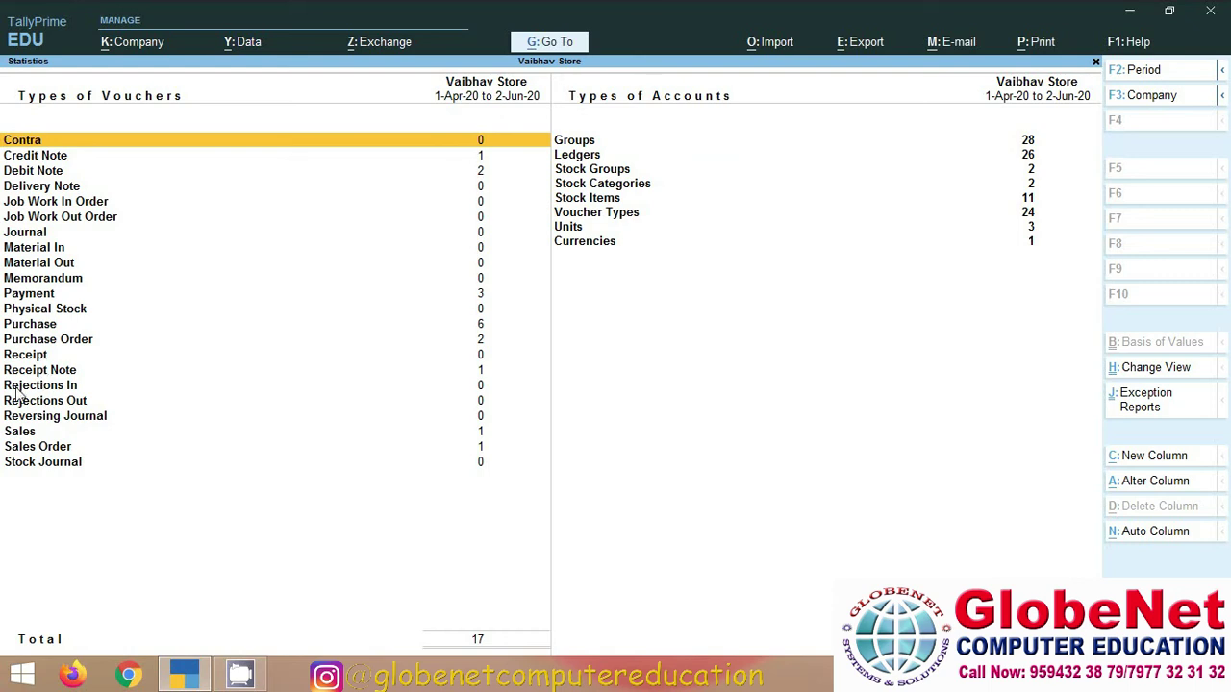
{"action": "left_click", "coordinate": [23, 296]}
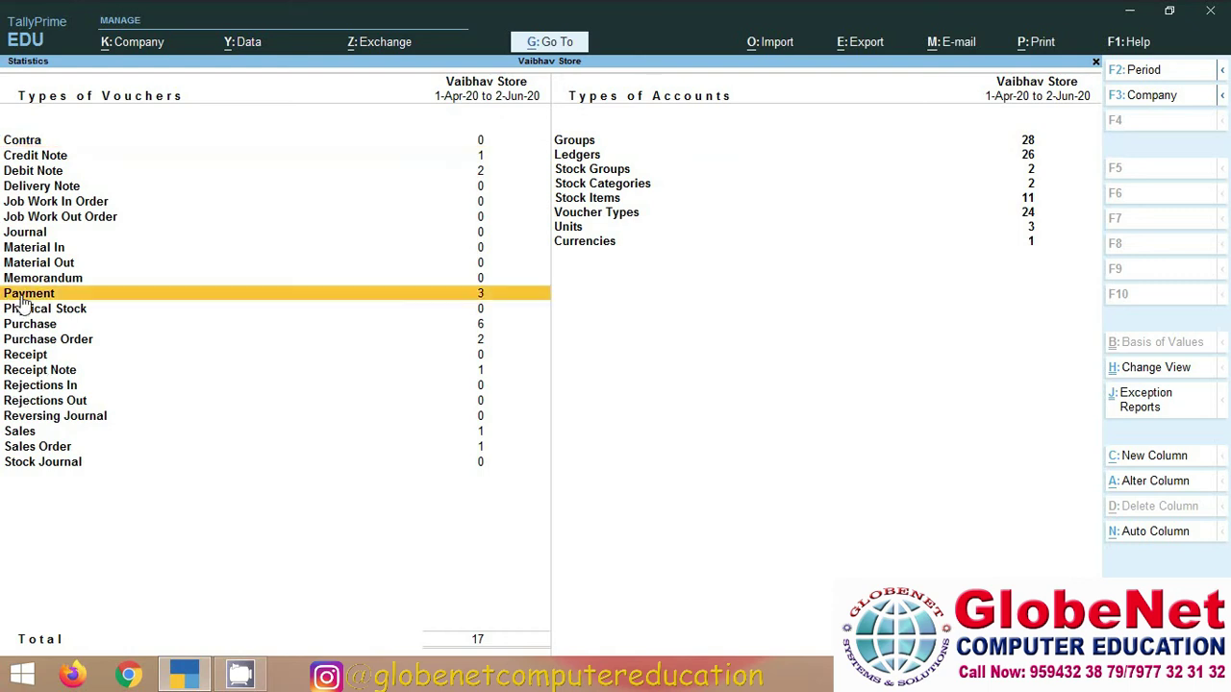
{"action": "left_click", "coordinate": [21, 299]}
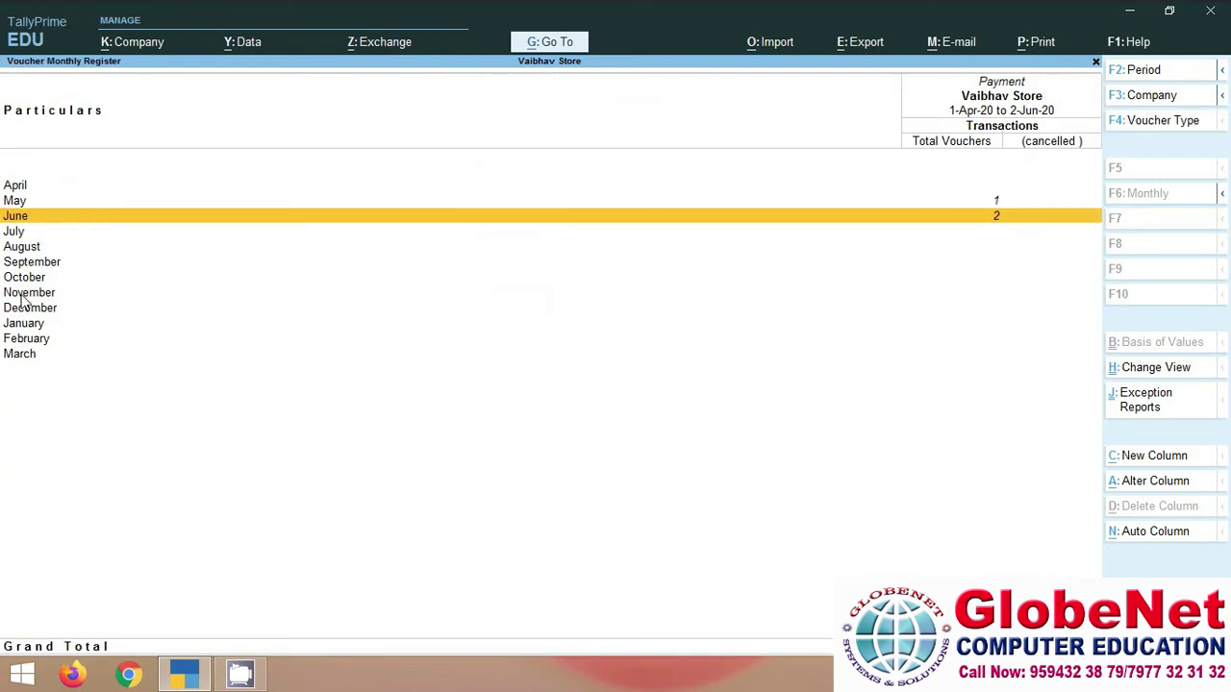
List the June payment vouchers and show them in detailed format
{"action": "key", "text": "Return"}
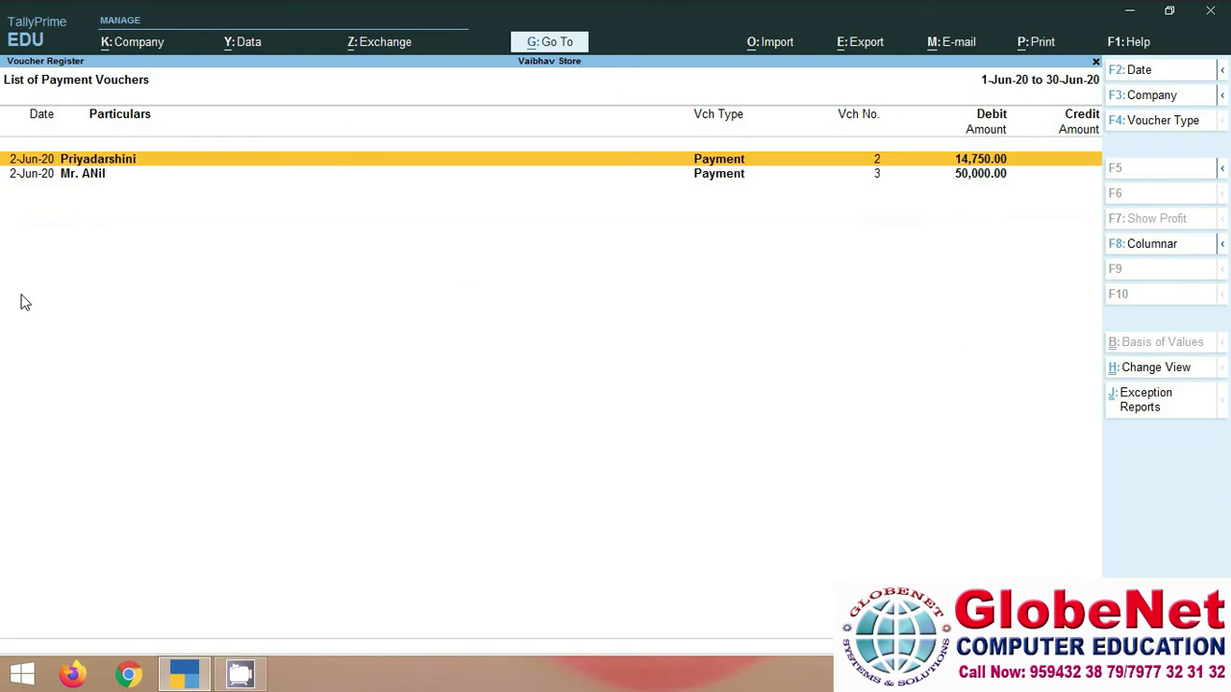
{"action": "key", "text": "alt"}
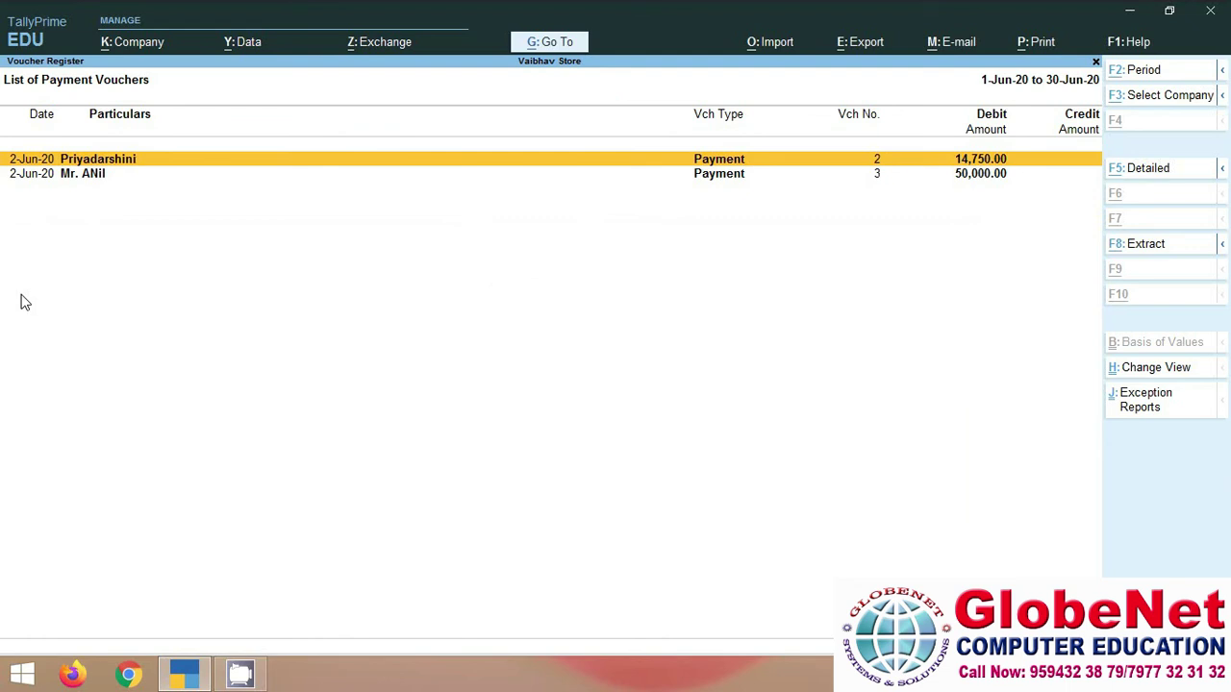
{"action": "key", "text": "alt+F5"}
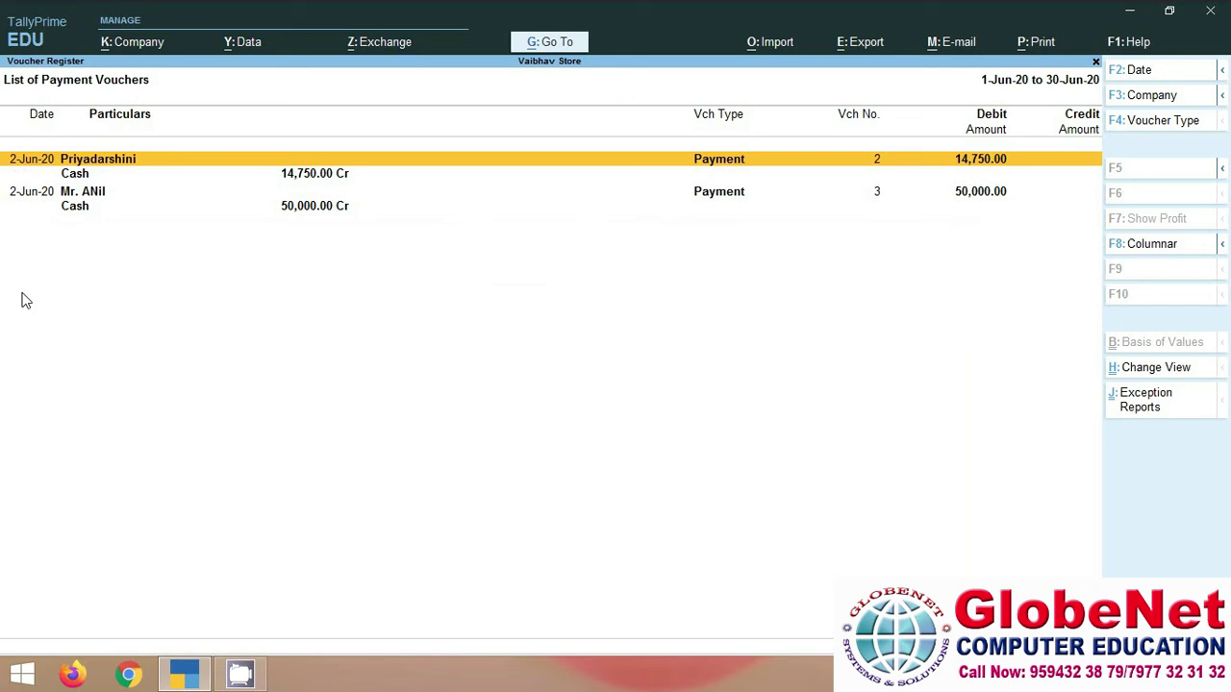
Return to the monthly register and list the May payment vouchers in detailed format
{"action": "key", "text": "Escape"}
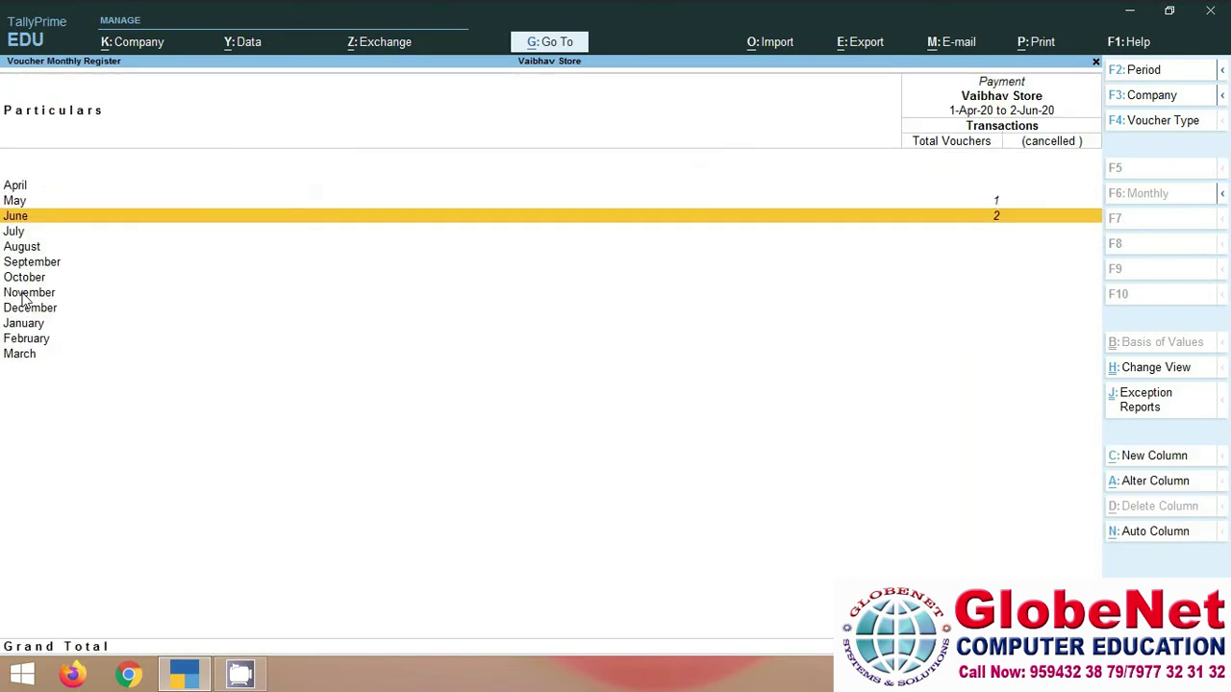
{"action": "key", "text": "Up"}
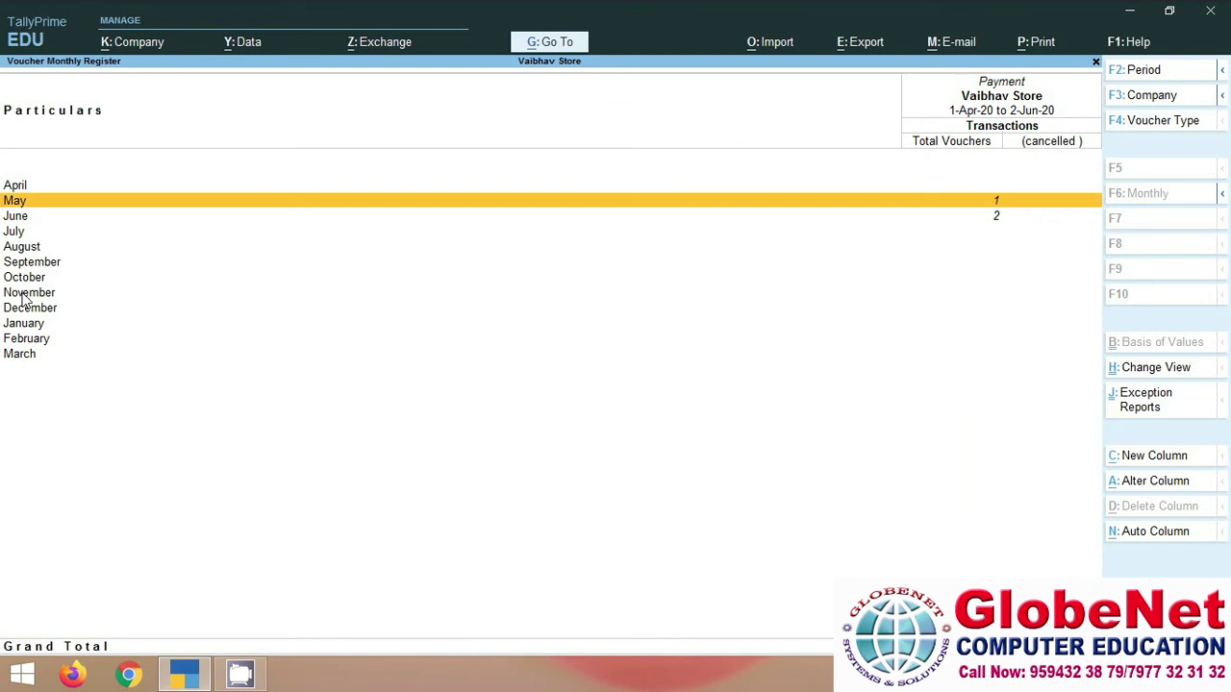
{"action": "key", "text": "Return"}
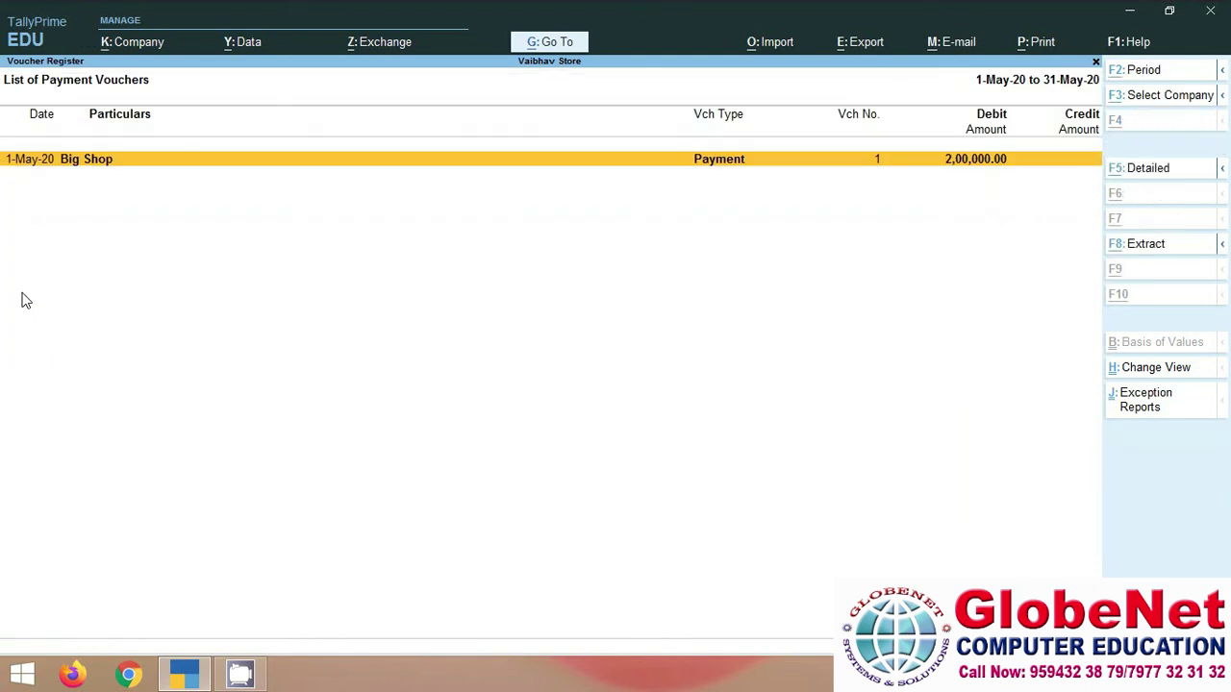
{"action": "key", "text": "alt+F5"}
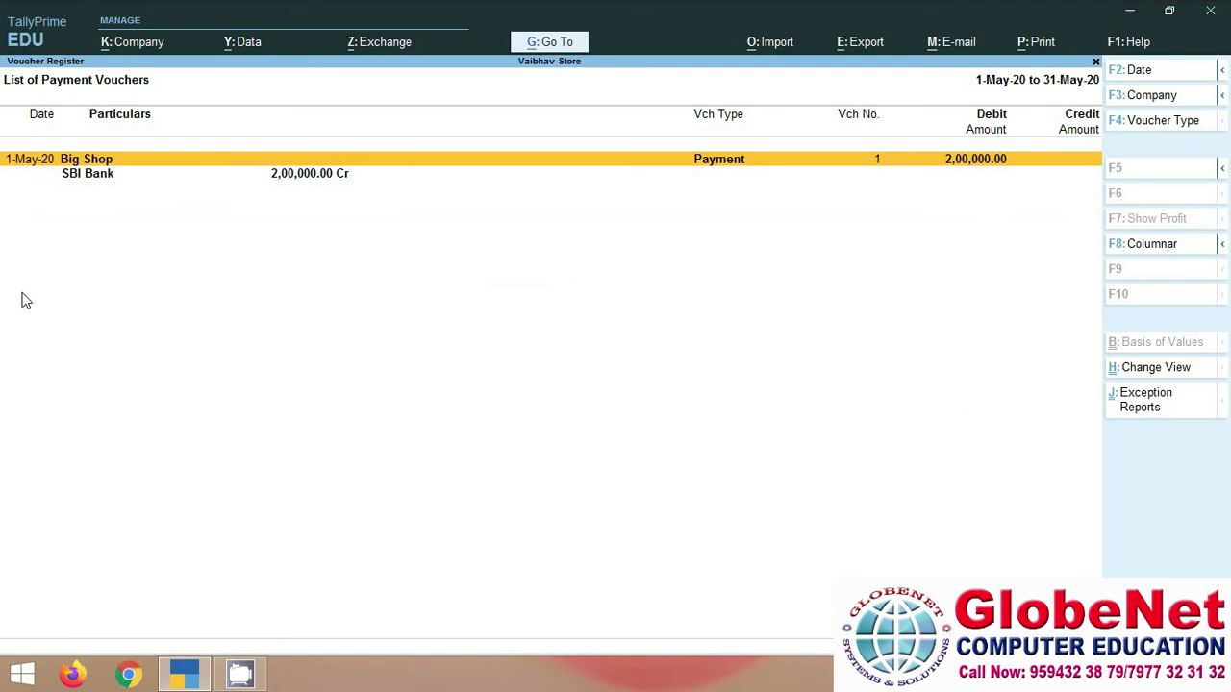
Open the 1-May-20 Big Shop payment voucher, examine its zoomed print preview, and close it without printing
{"action": "key", "text": "Return"}
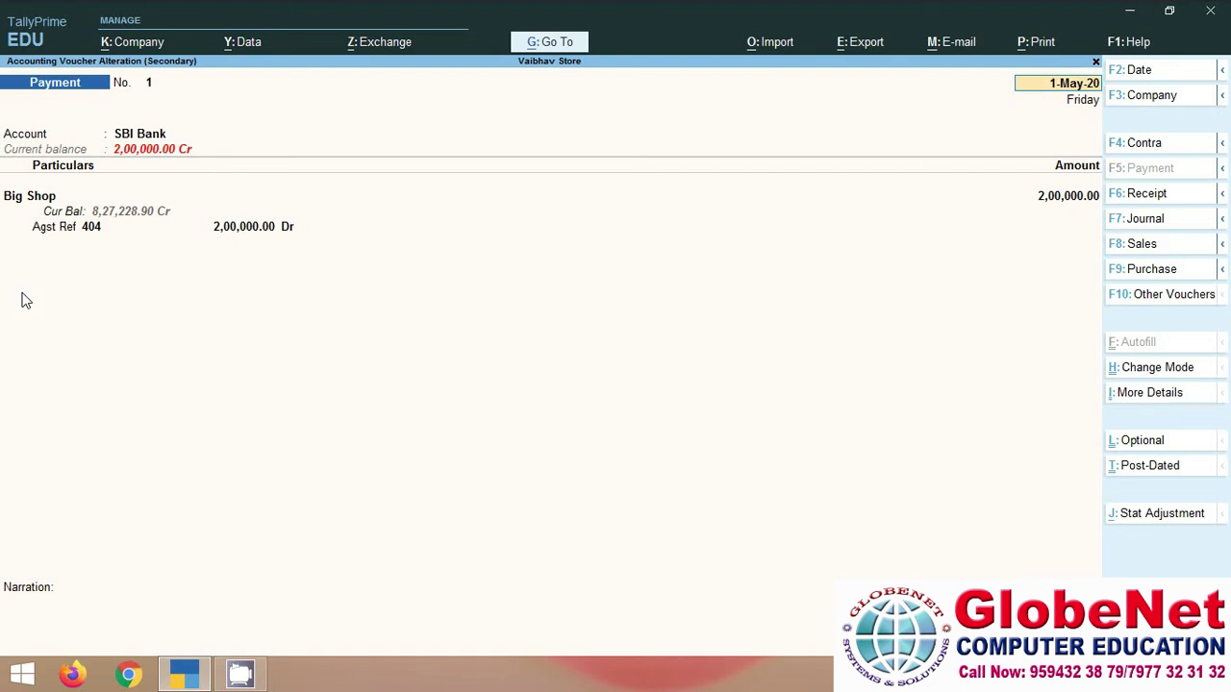
{"action": "key", "text": "alt+p"}
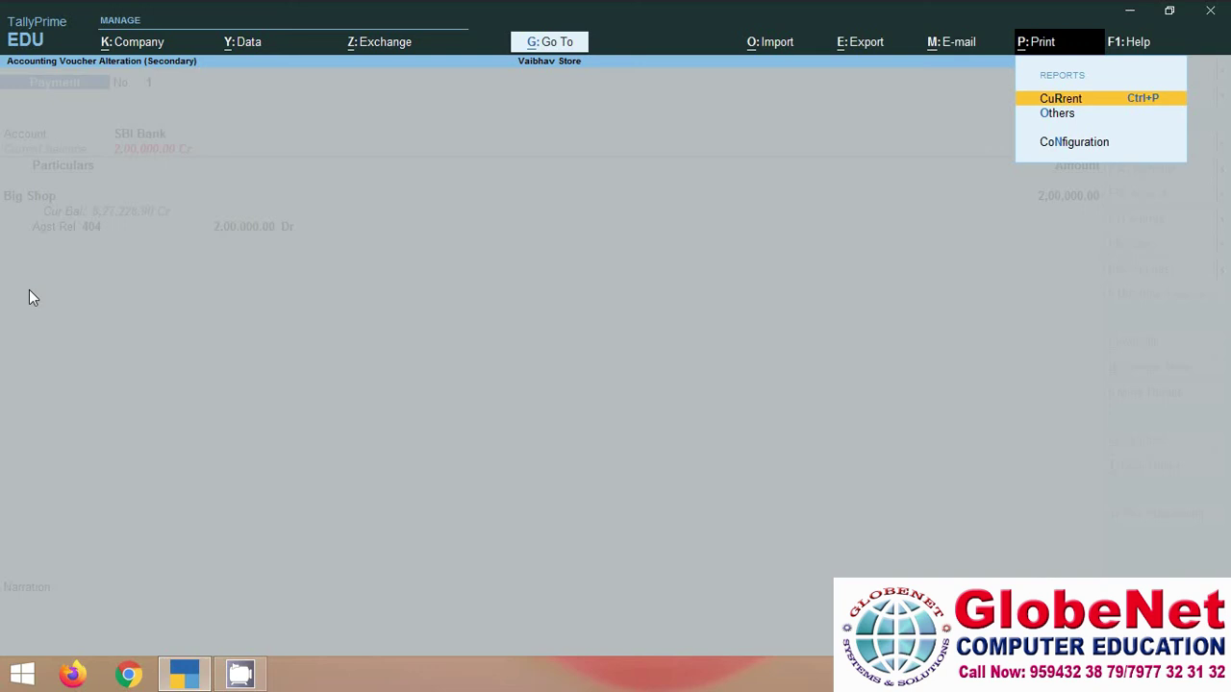
{"action": "key", "text": "Return"}
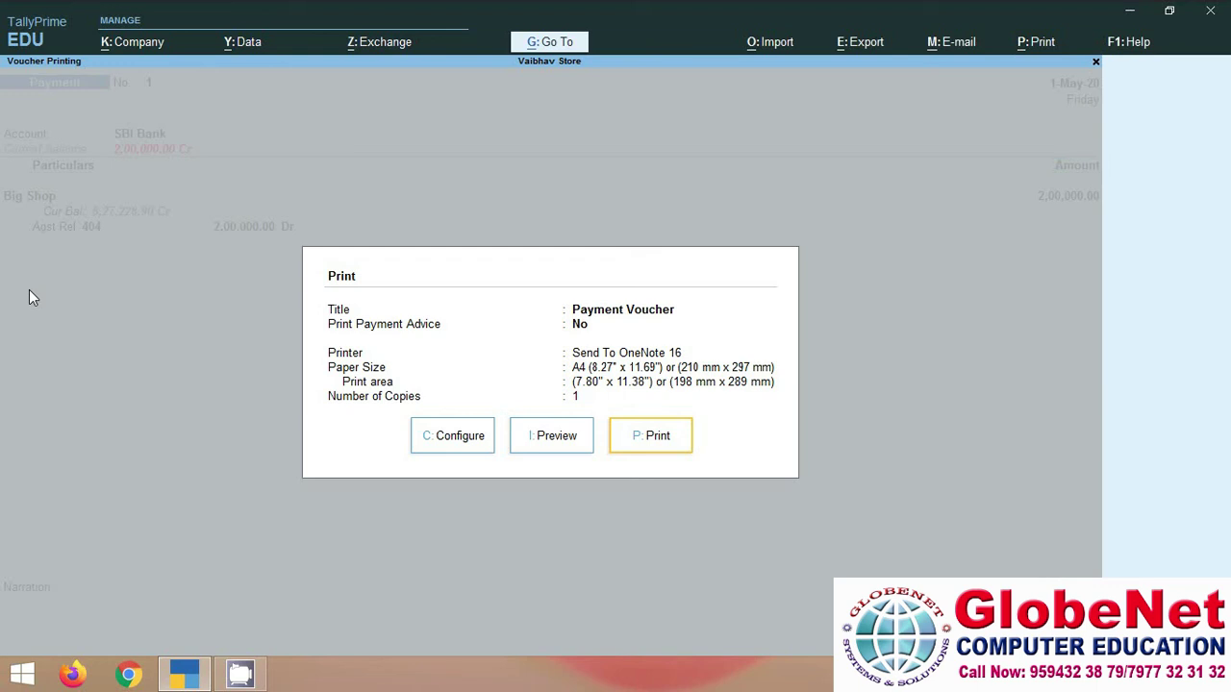
{"action": "key", "text": "i"}
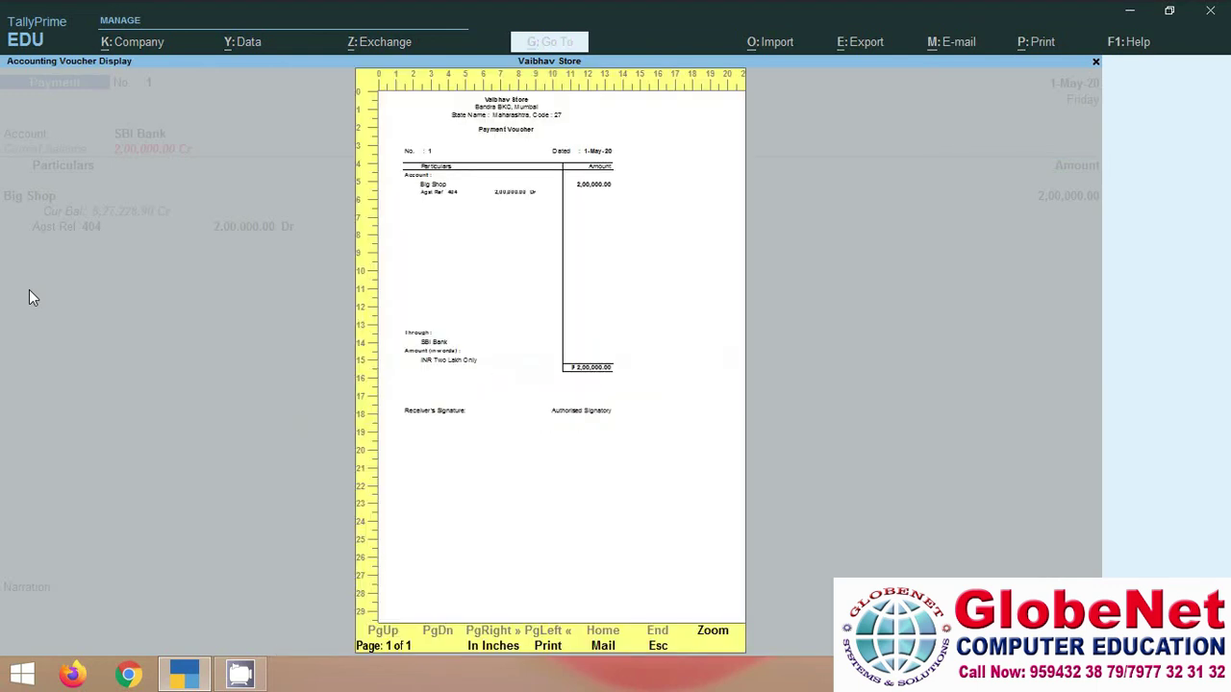
{"action": "key", "text": "alt+z"}
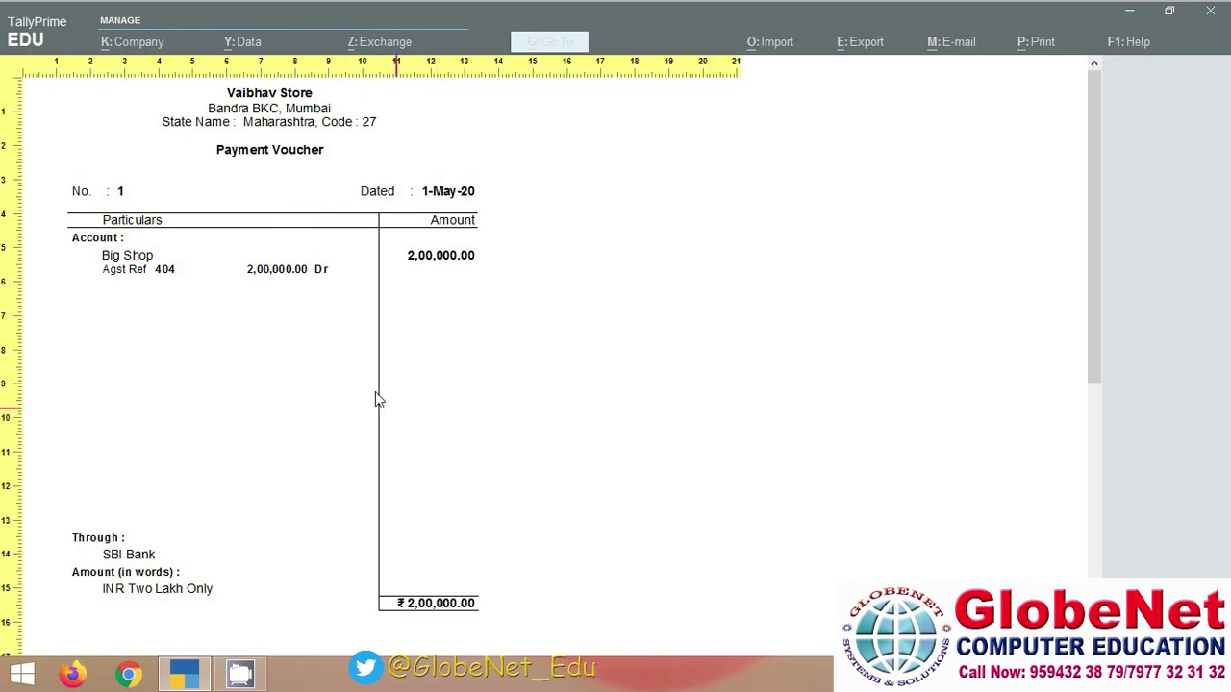
{"action": "left_click", "coordinate": [310, 317]}
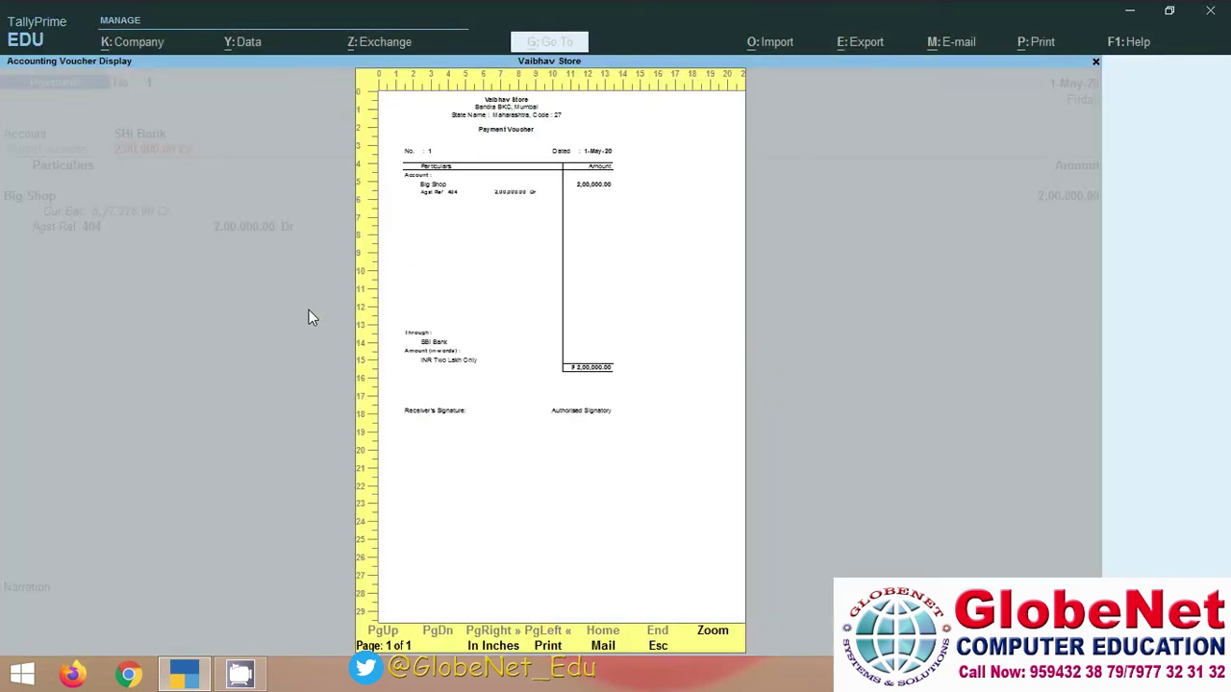
{"action": "key", "text": "Escape"}
{"action": "key", "text": "Escape"}
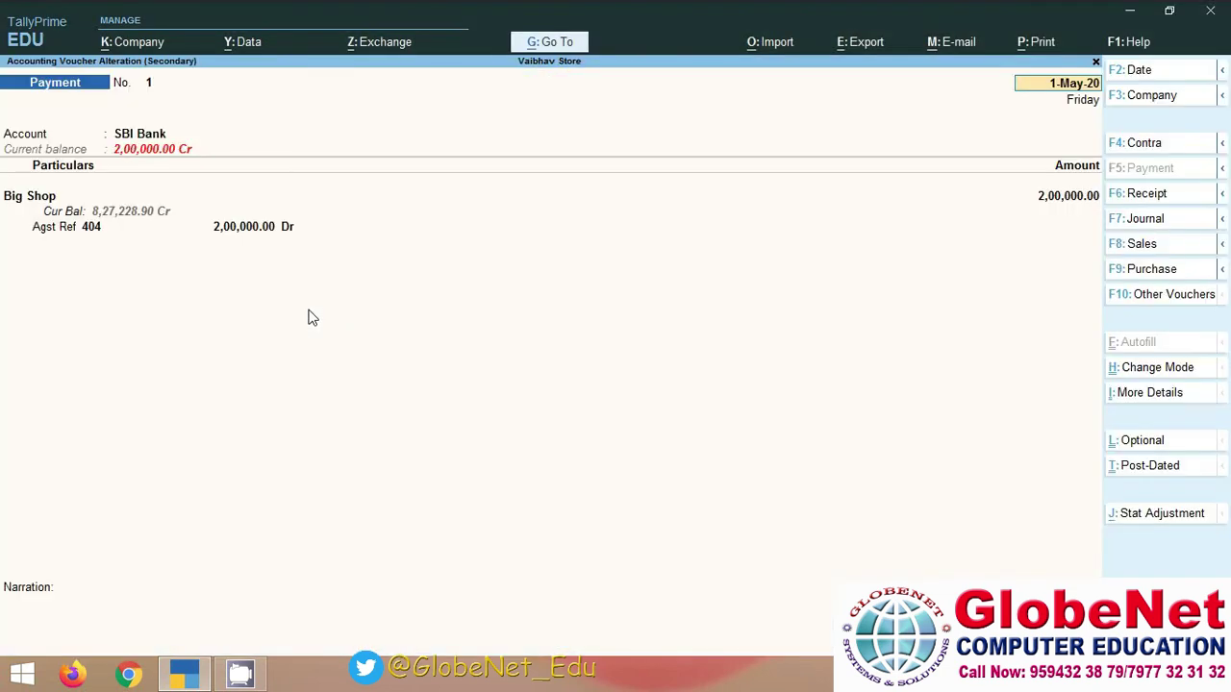
{"action": "key", "text": "BackSpace"}
{"action": "key", "text": "Escape"}
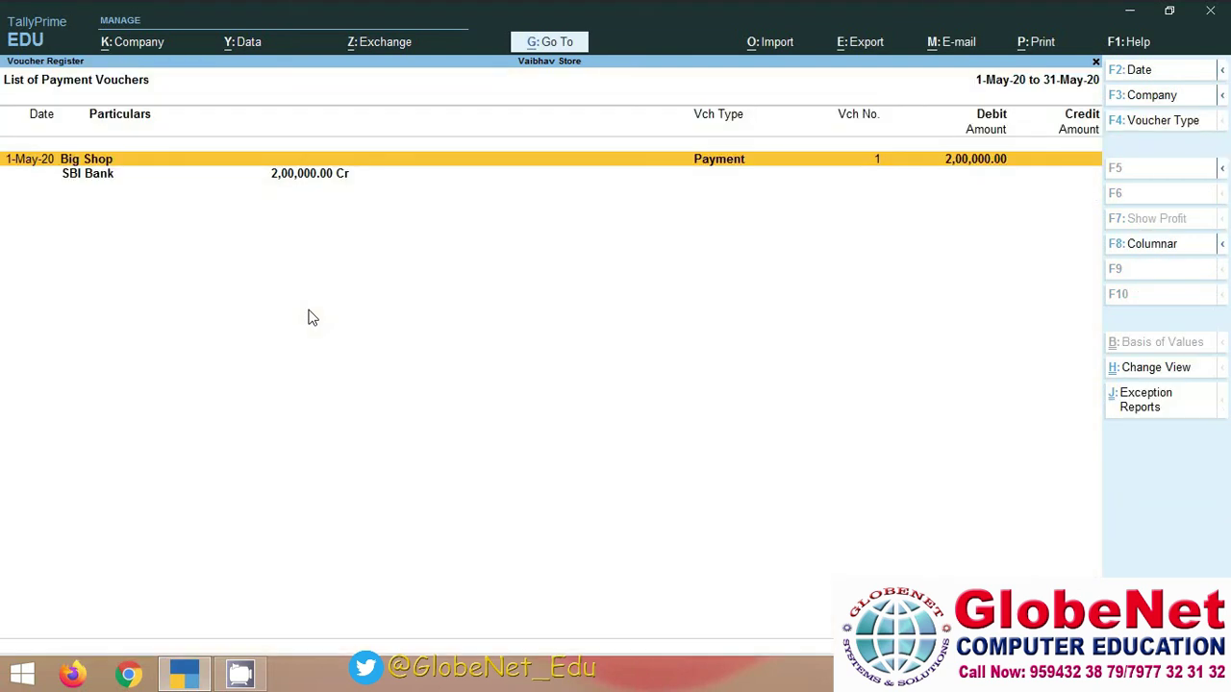
Leave the payment register and Statistics, and open the Payables report under Outstandings
{"action": "key", "text": "Escape"}
{"action": "key", "text": "Escape"}
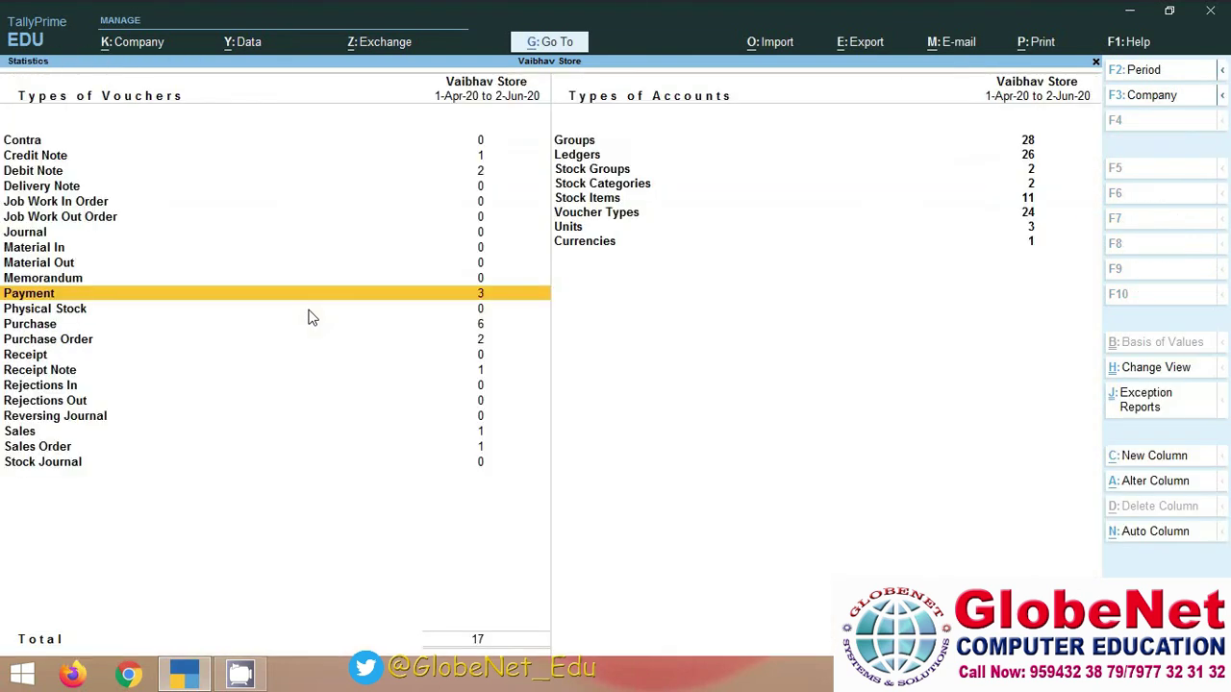
{"action": "key", "text": "Escape"}
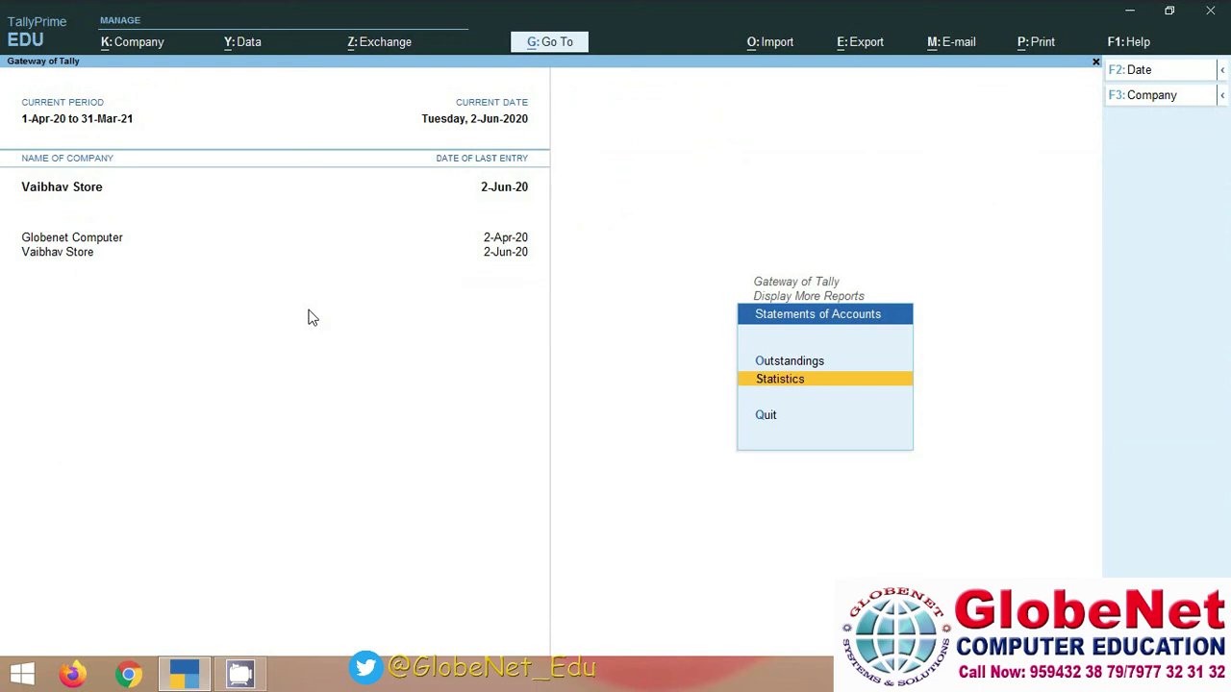
{"action": "key", "text": "Up"}
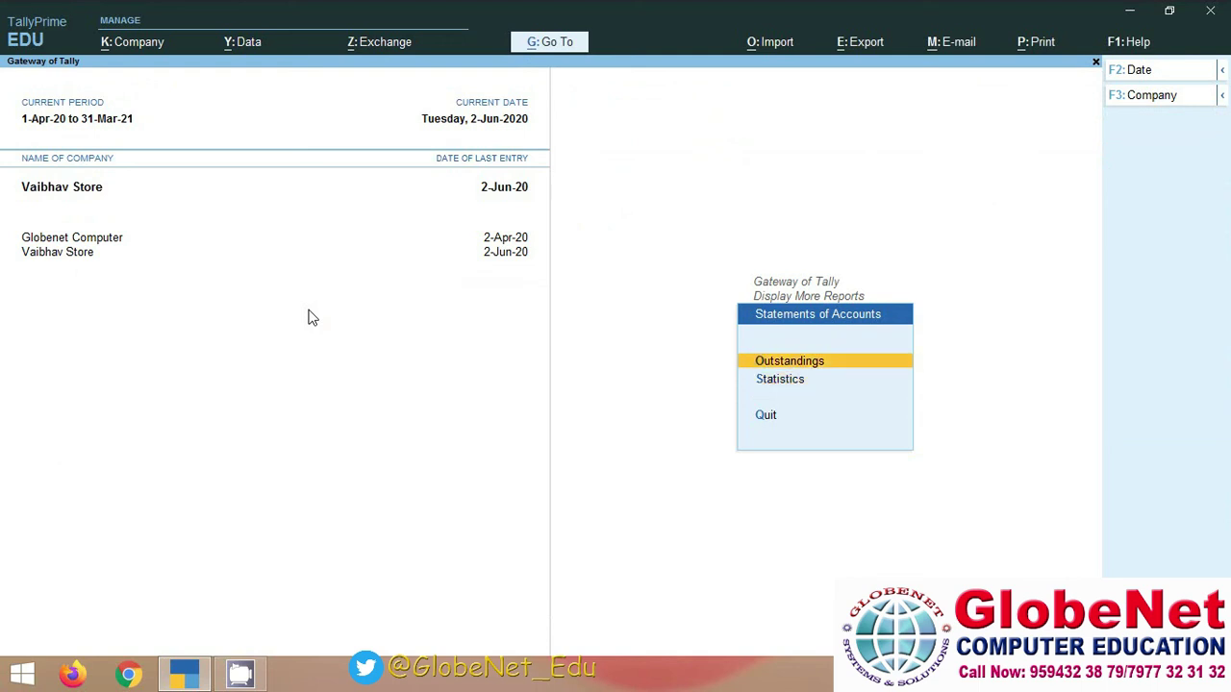
{"action": "key", "text": "Return"}
{"action": "key", "text": "Down"}
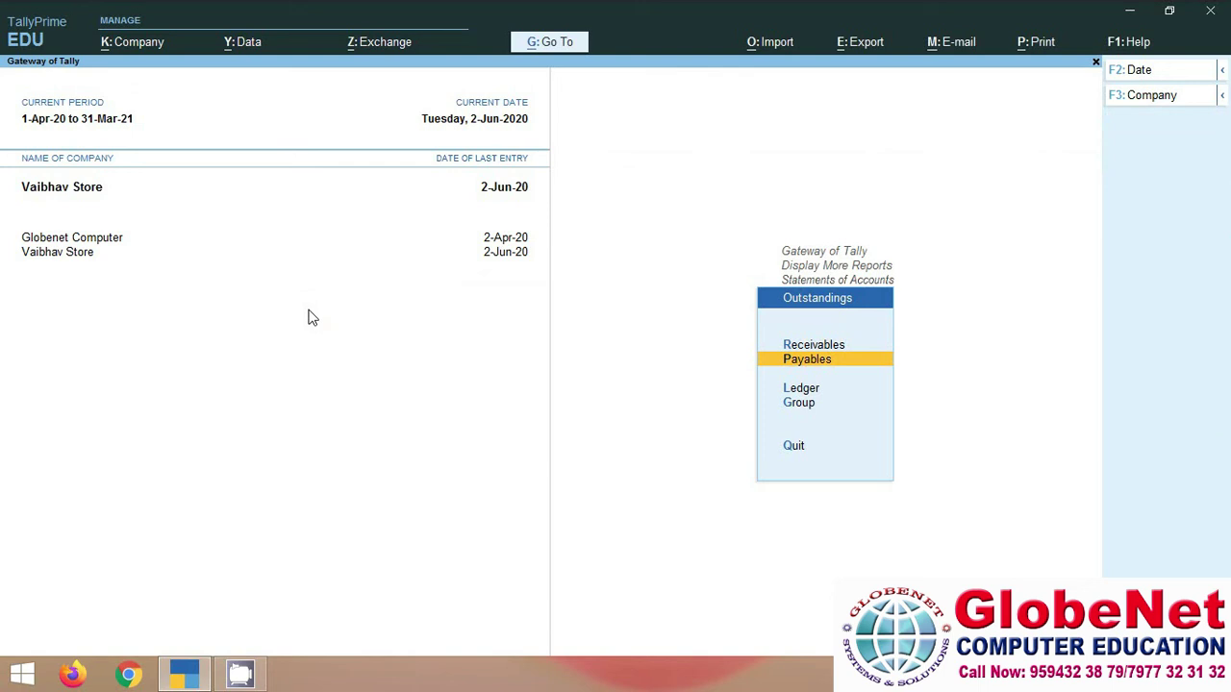
{"action": "key", "text": "Return"}
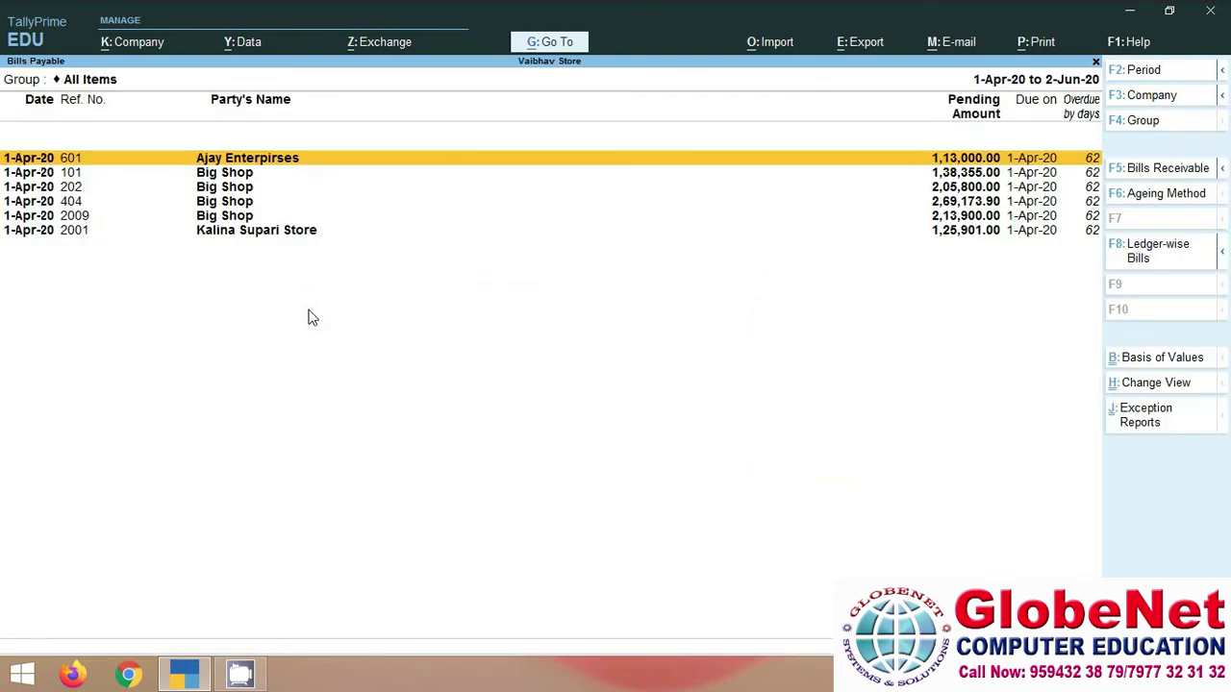
Select Big Shop's bill 404 and show the payable bills in detailed format
{"action": "left_click", "coordinate": [74, 204]}
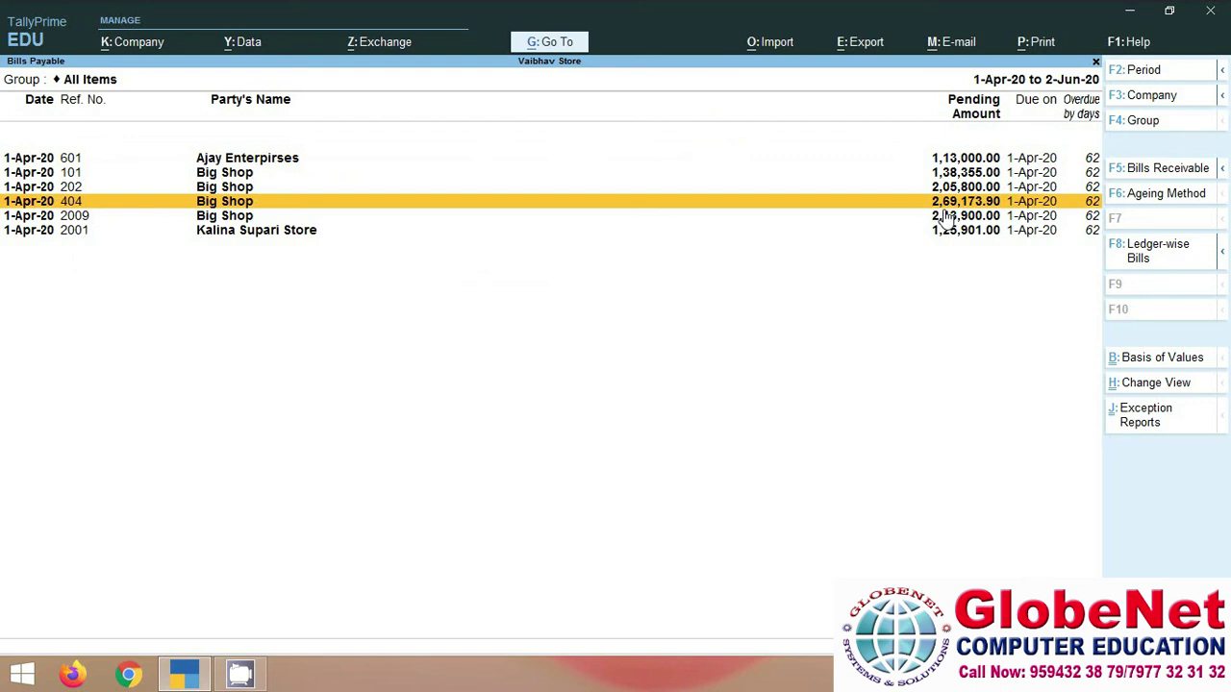
{"action": "key", "text": "alt"}
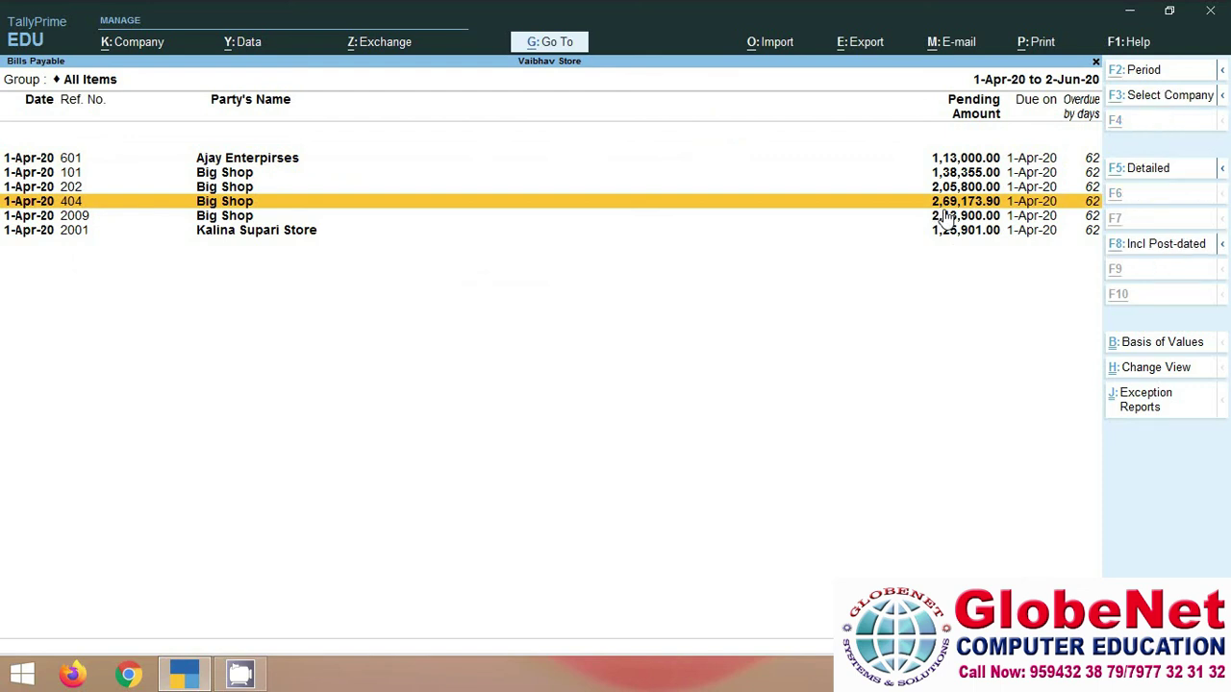
{"action": "key", "text": "alt+F5"}
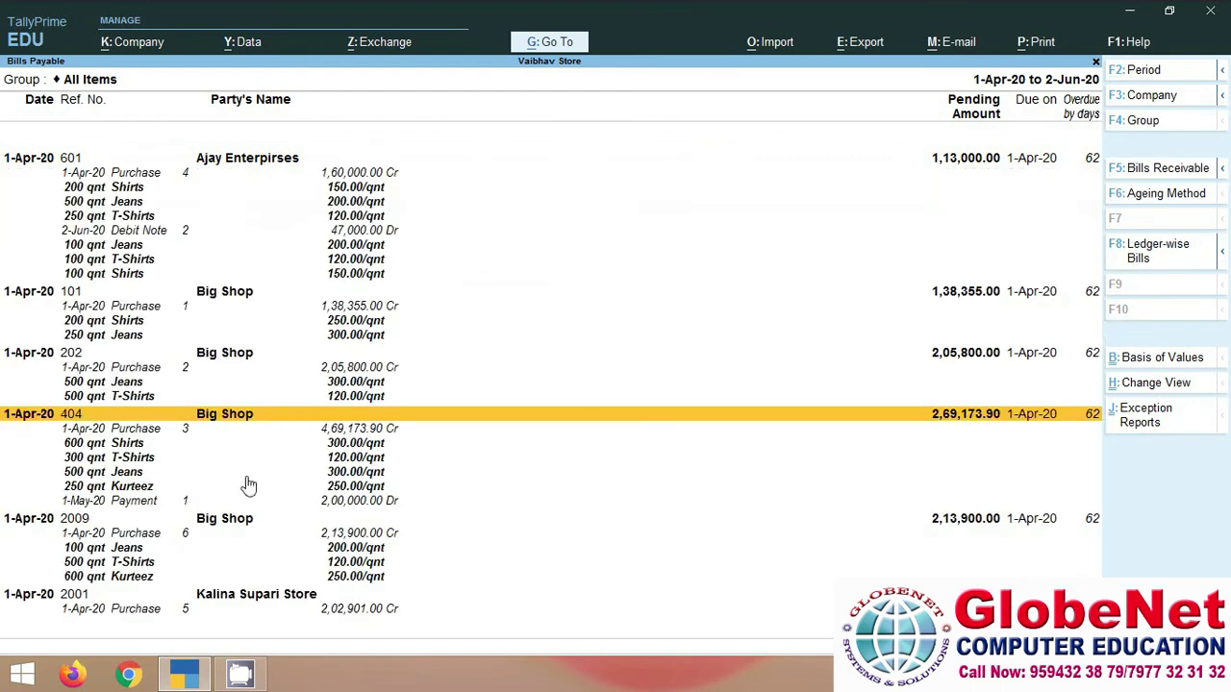